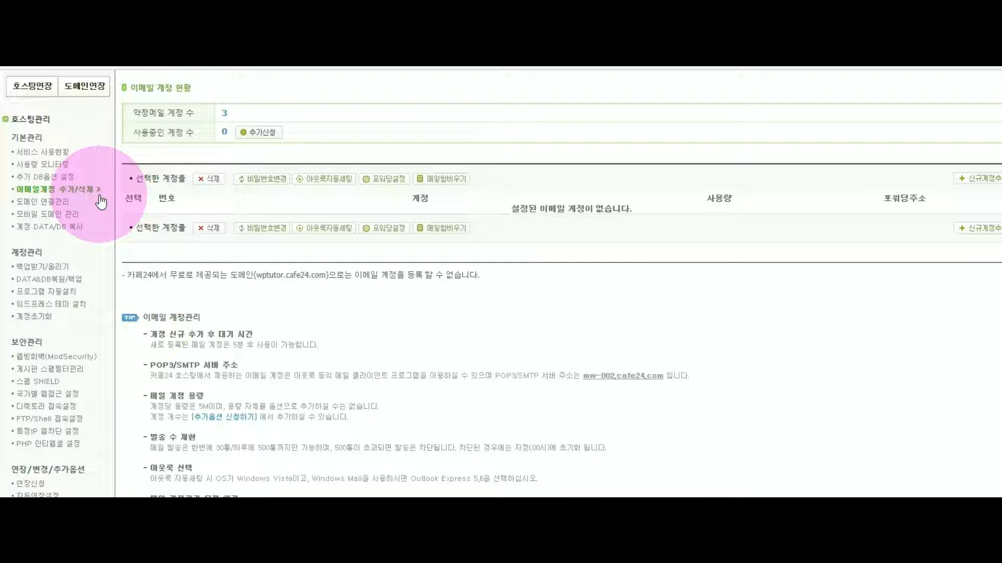
left_click(260, 135)
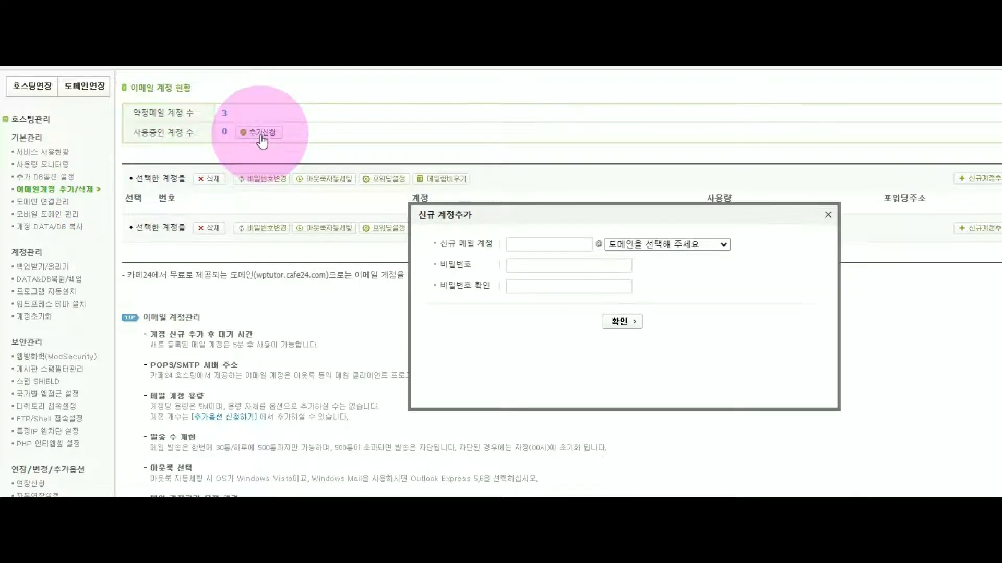
left_click(536, 241)
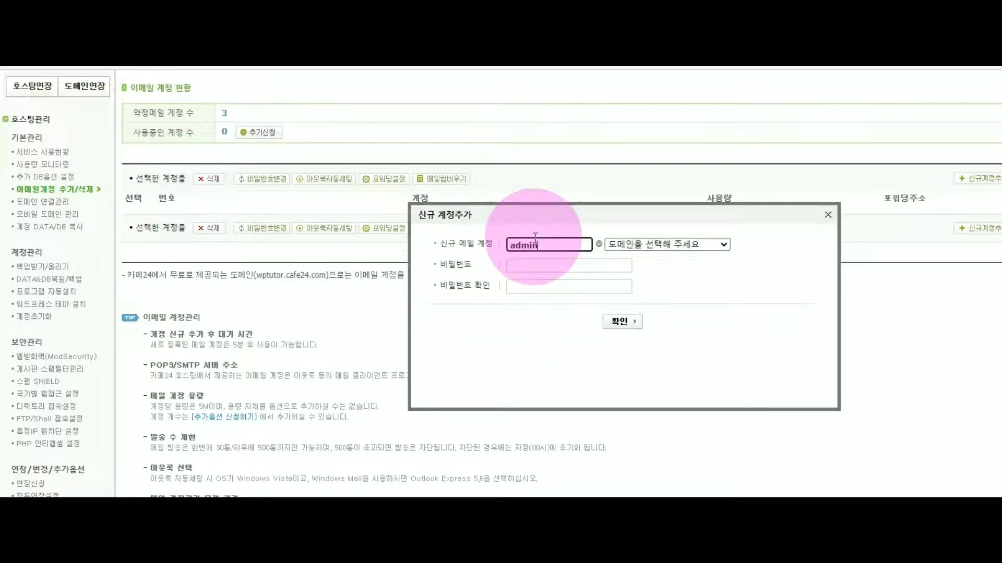
left_click(633, 246)
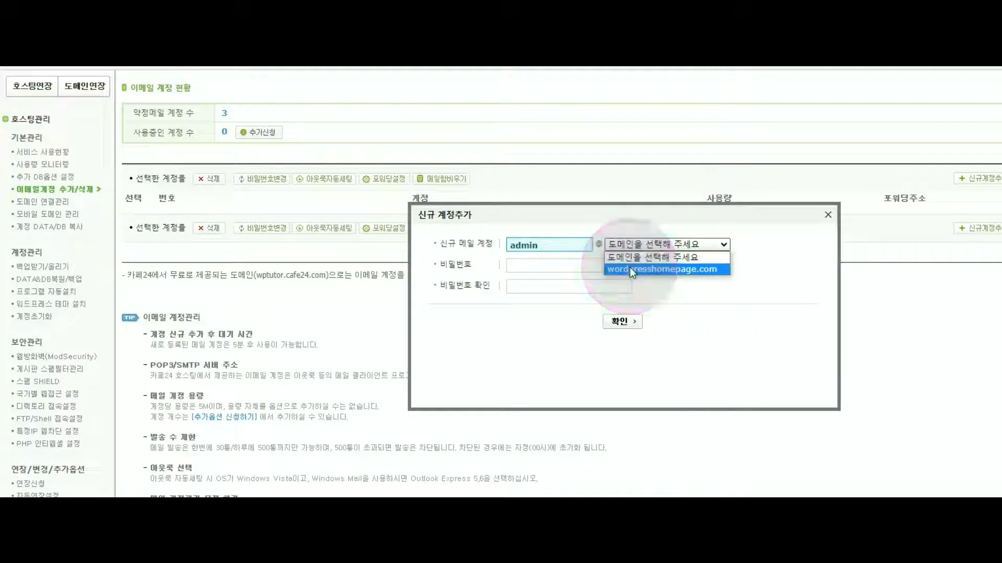
left_click(630, 267)
Enter and confirm the mailbox password, submit, and highlight the MX-change notice
left_click(631, 267)
type("*********")
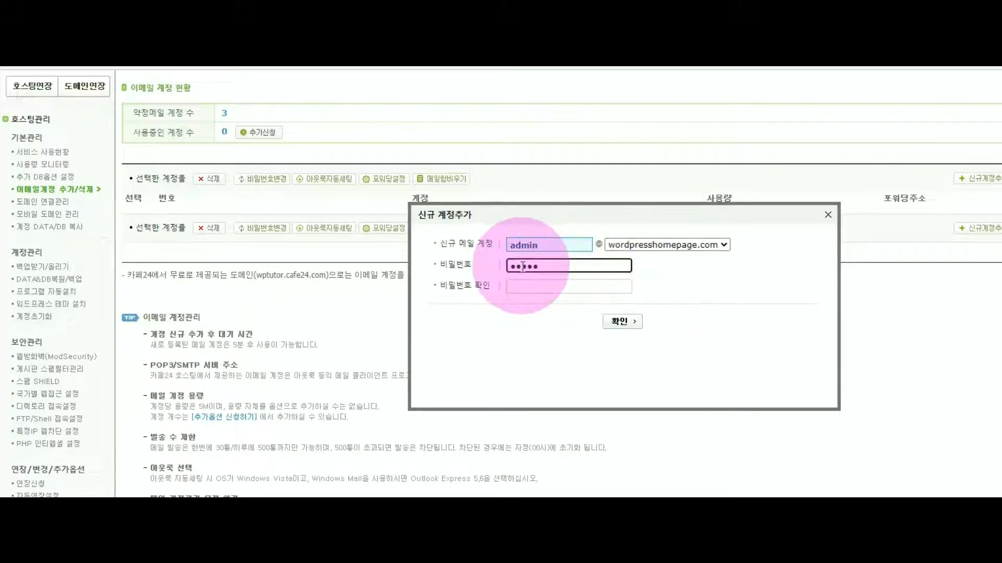
left_click(522, 290)
type("*********")
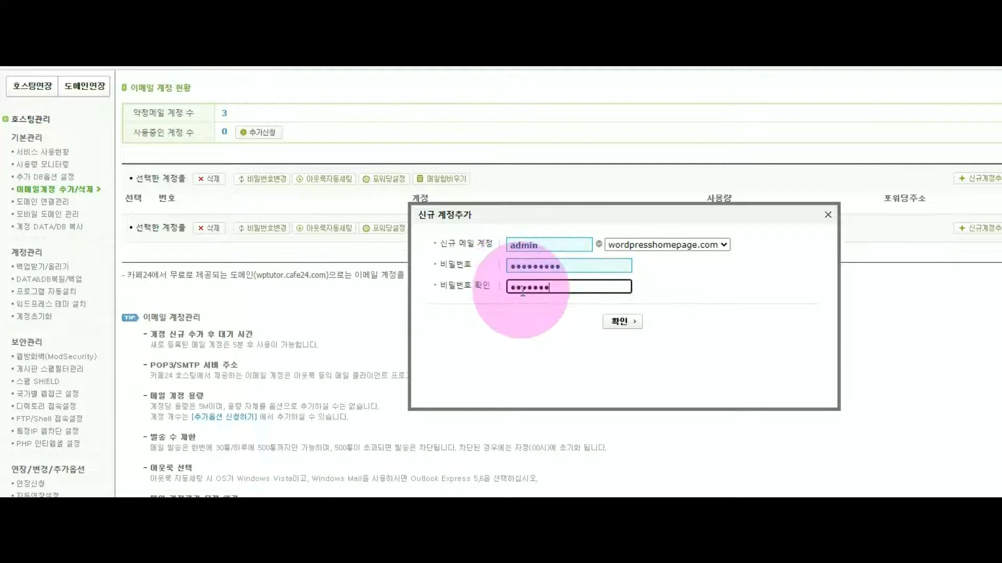
left_click(618, 324)
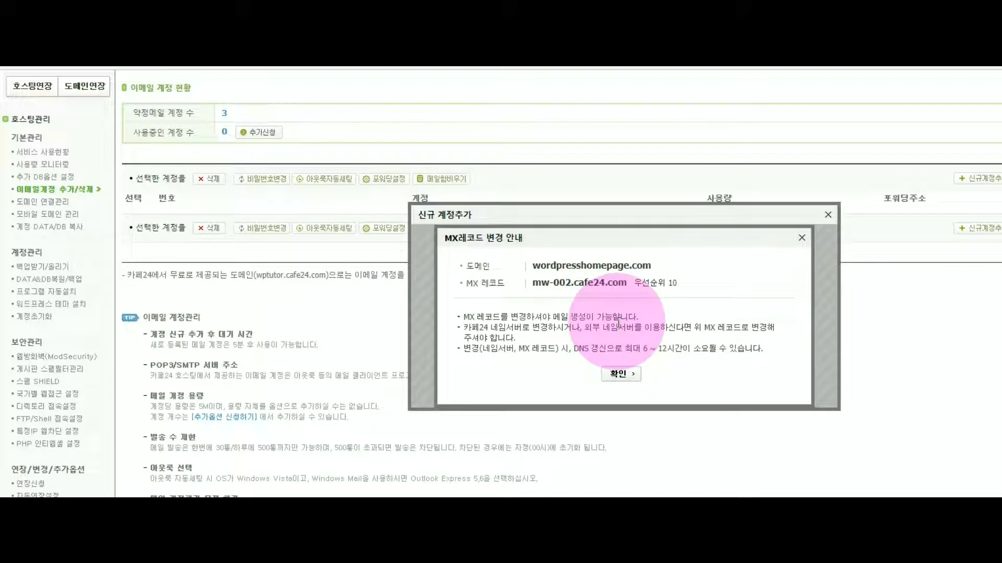
left_click_drag(464, 317, 639, 317)
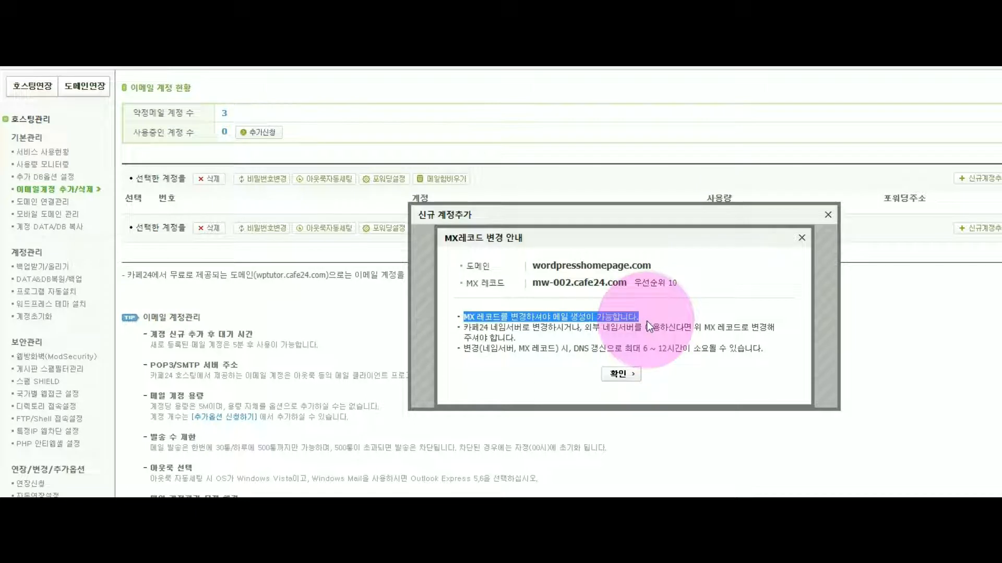
Highlight the required mw-002.cafe24.com MX server, then go to domain DNS management
left_click(533, 282)
left_click_drag(532, 282, 641, 286)
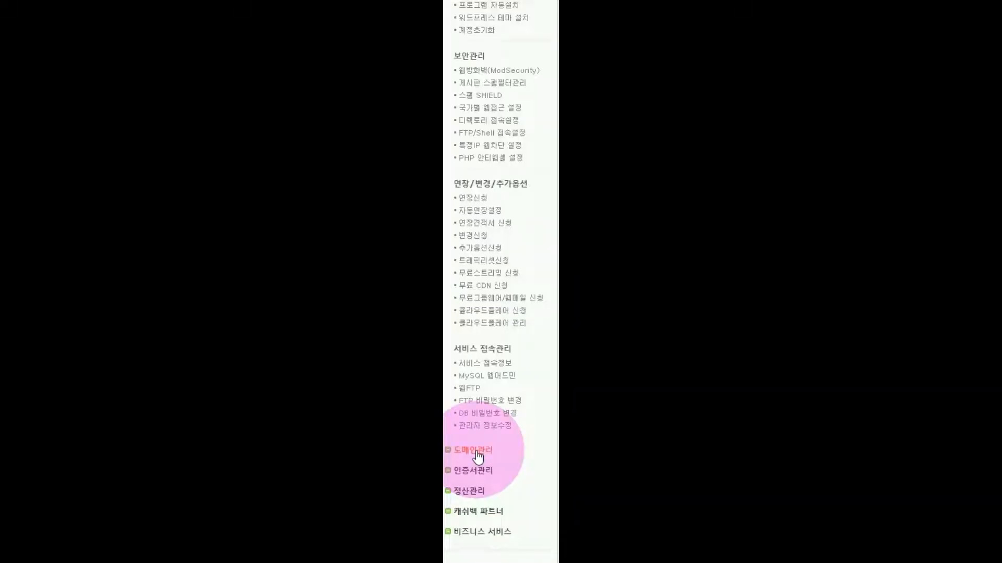
left_click(472, 451)
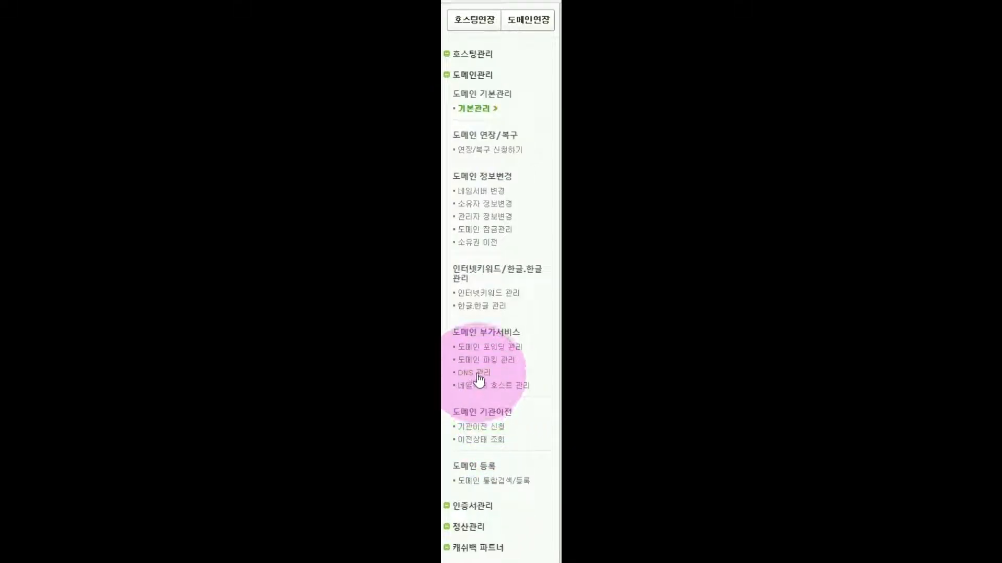
left_click(477, 373)
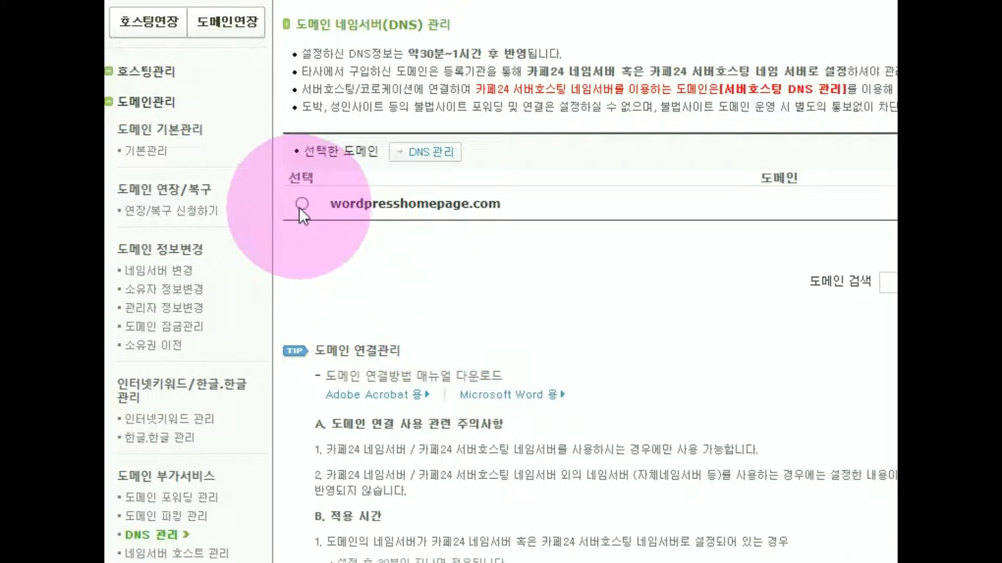
Edit wordpresshomepage.com's MX record so the mail server is mw-002.cafe24.com, priority 10
left_click(301, 203)
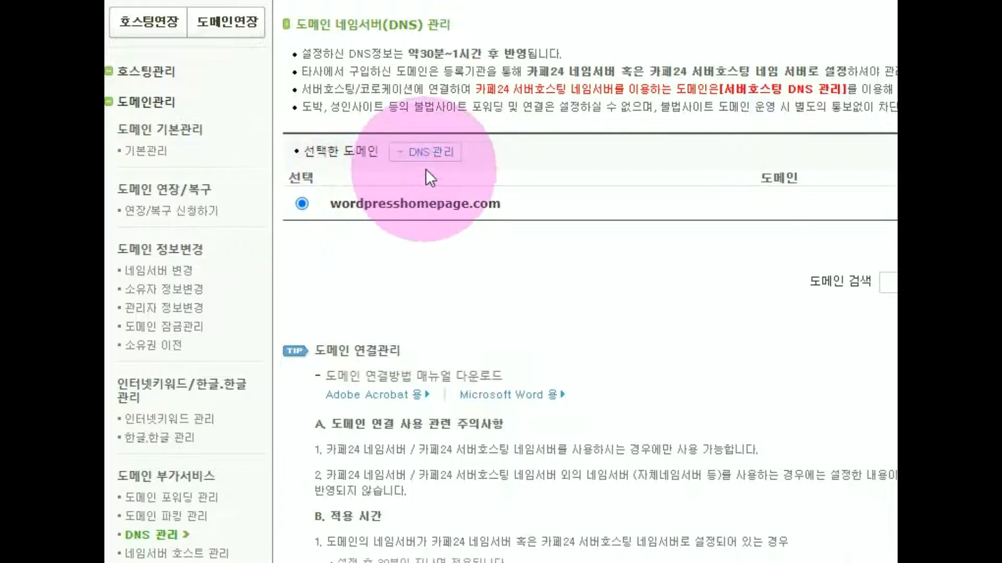
left_click(437, 157)
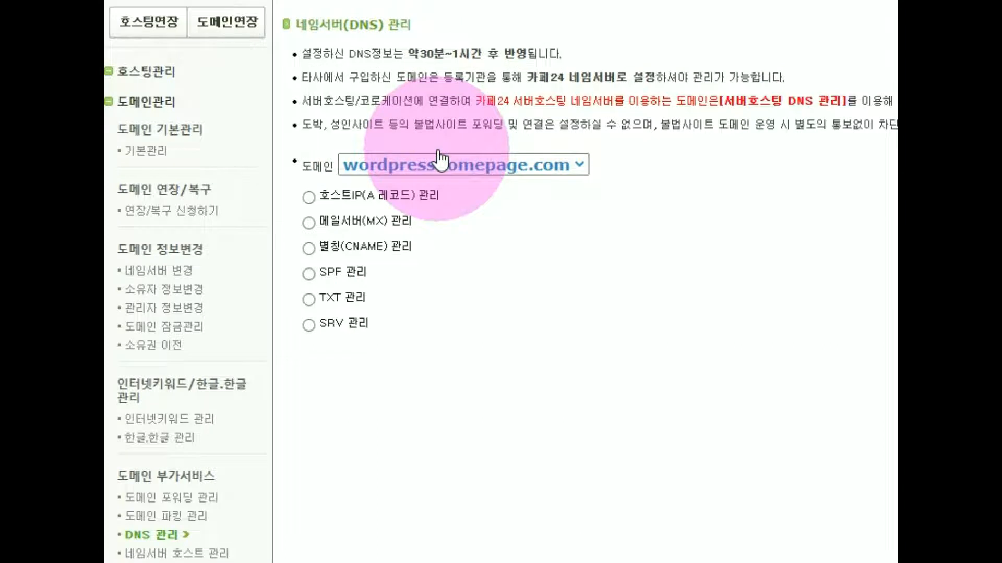
left_click(337, 219)
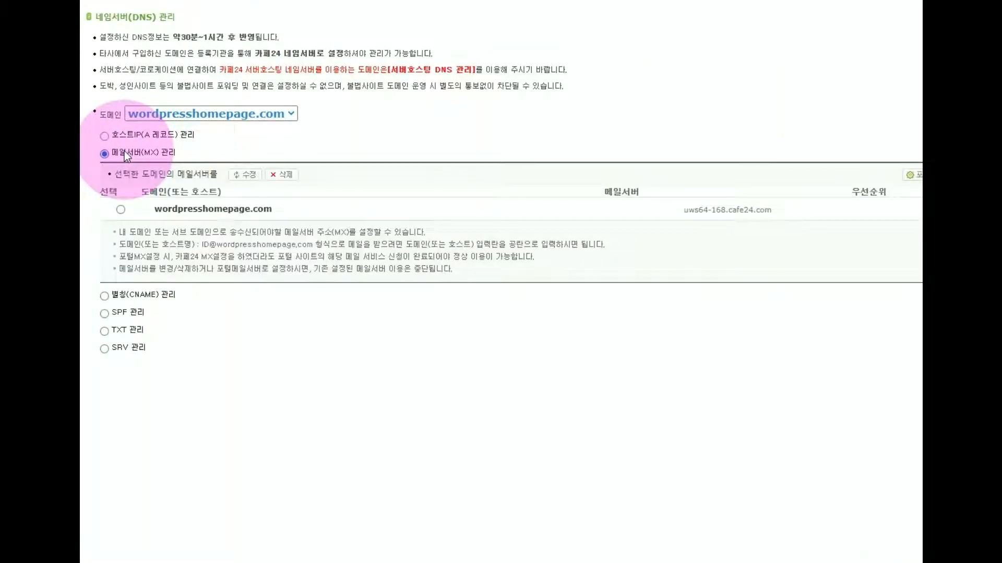
left_click(977, 175)
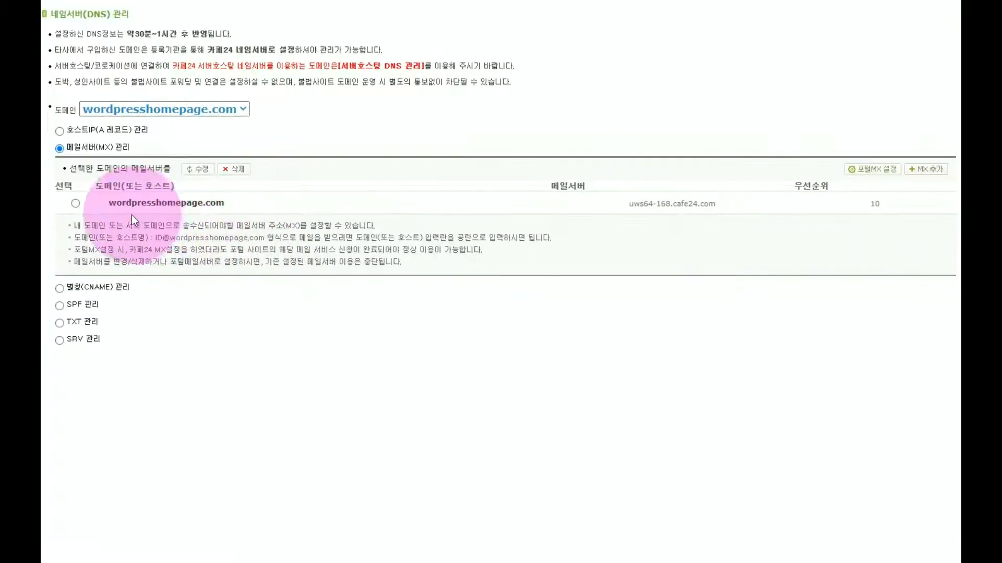
left_click(75, 203)
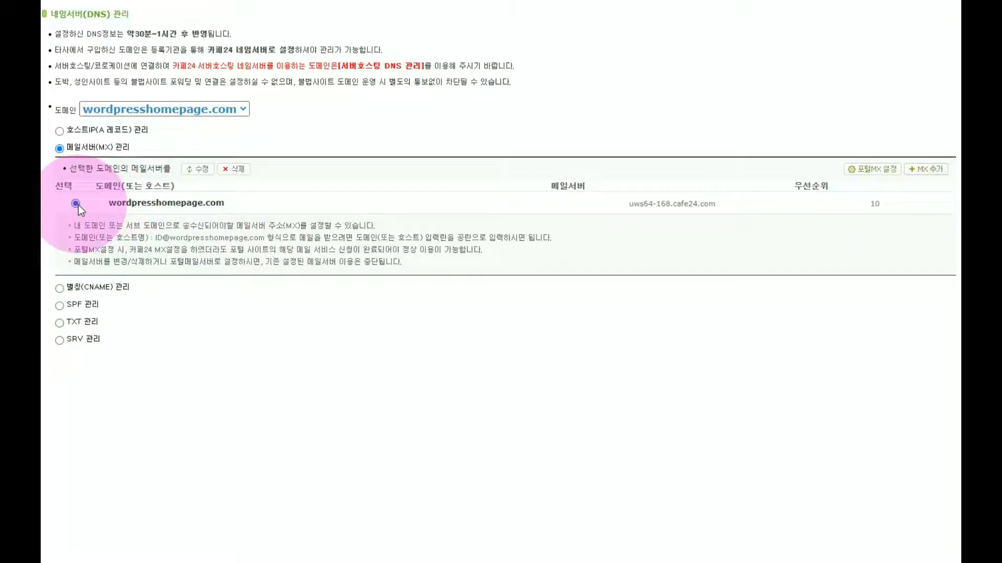
left_click(199, 173)
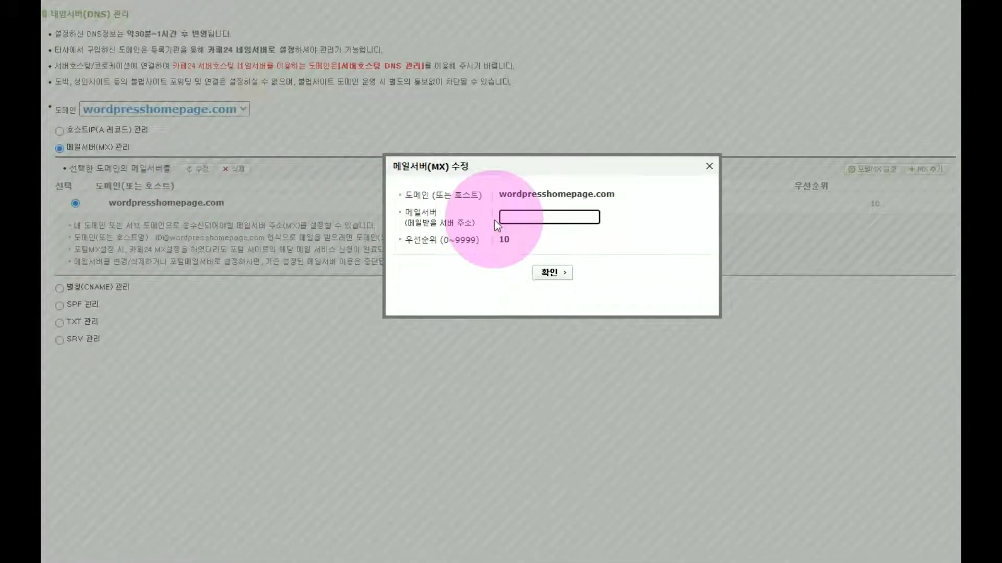
type("mw-002.cafe24.com")
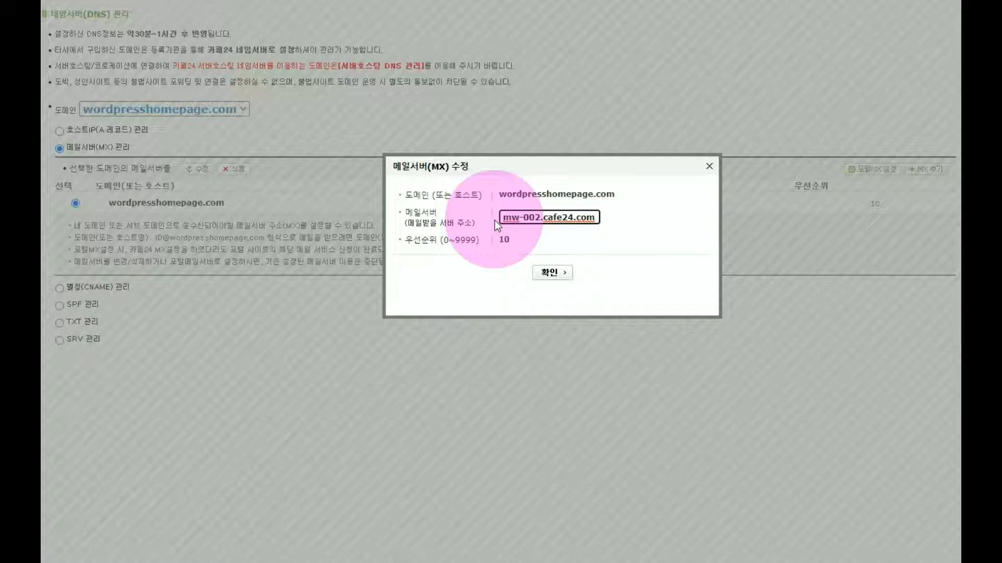
left_click(557, 273)
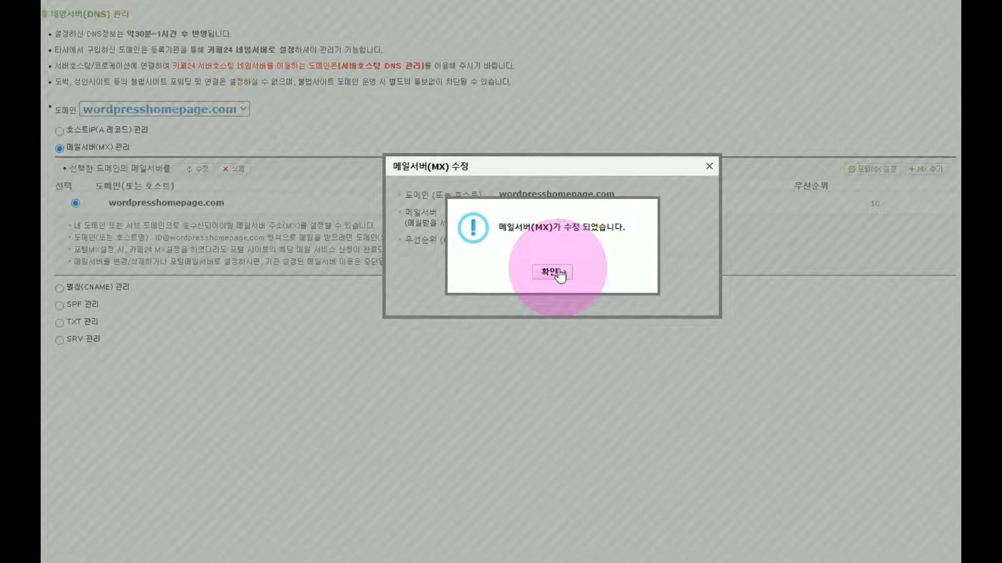
left_click(552, 272)
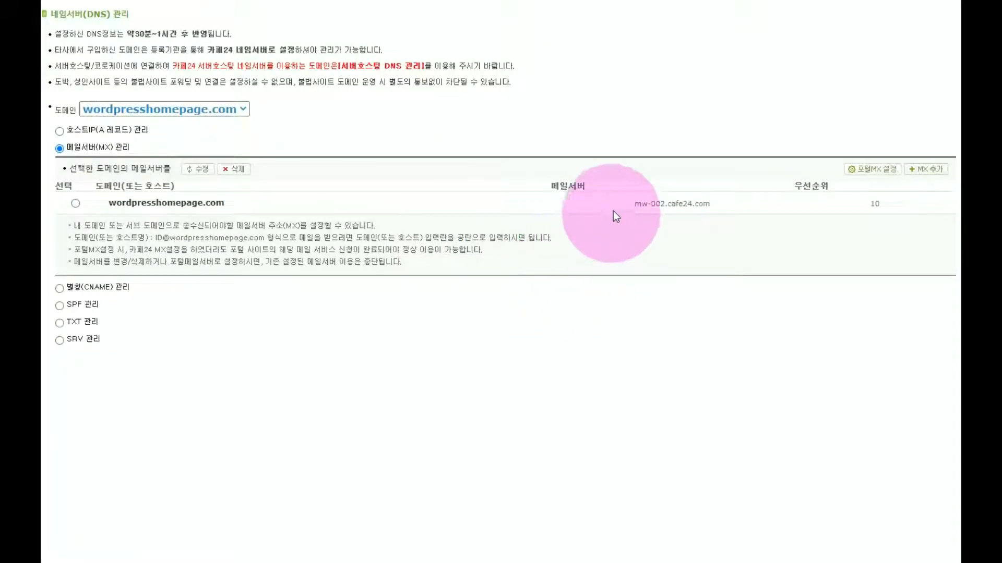
left_click_drag(620, 205, 724, 208)
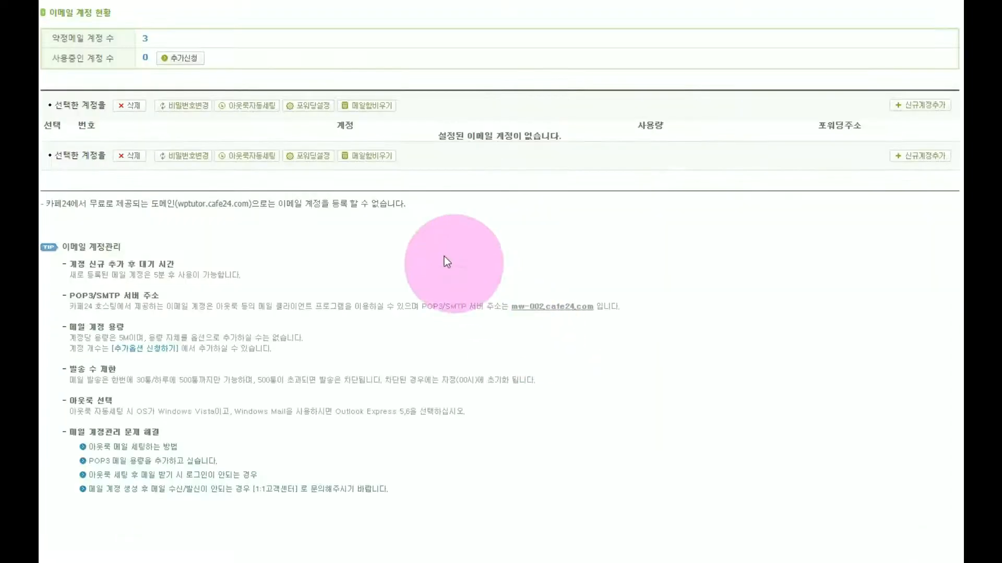
left_click(184, 61)
left_click(467, 194)
type("••••••••••")
key("Tab")
type("••••••••••")
left_click(558, 254)
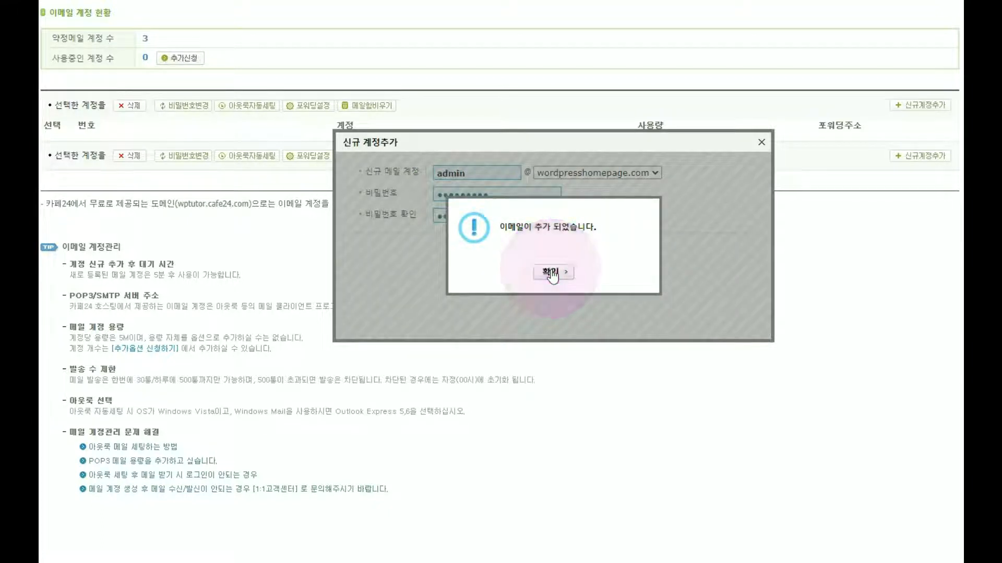
left_click(552, 274)
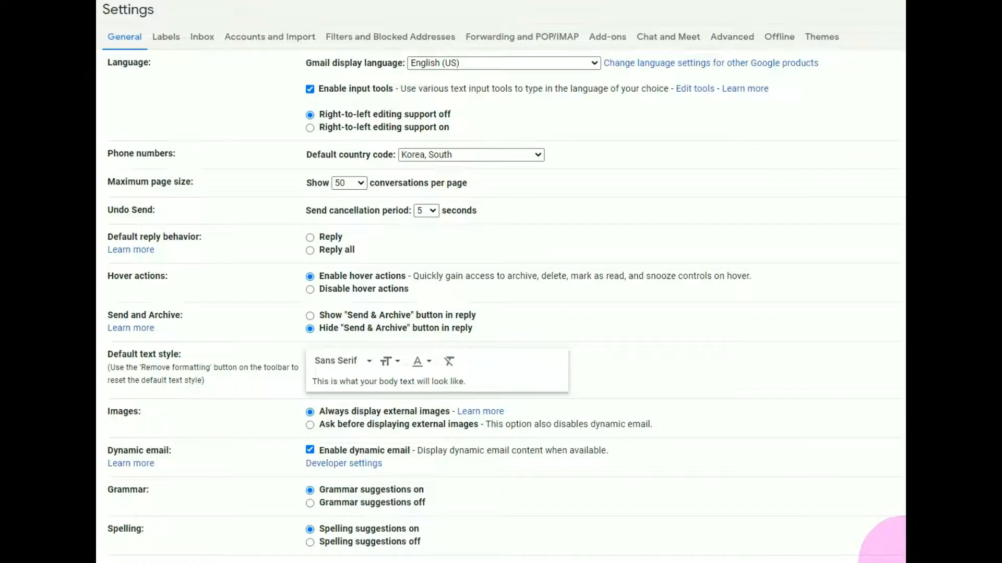
Go to Gmail's Accounts and Import tab and highlight Check mail from other accounts
left_click(289, 42)
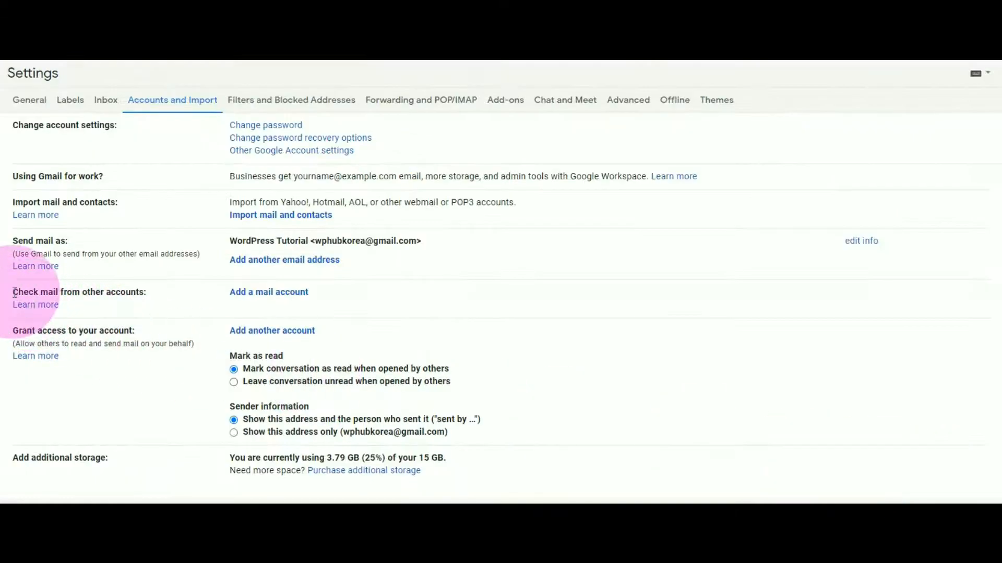
left_click_drag(15, 292, 146, 307)
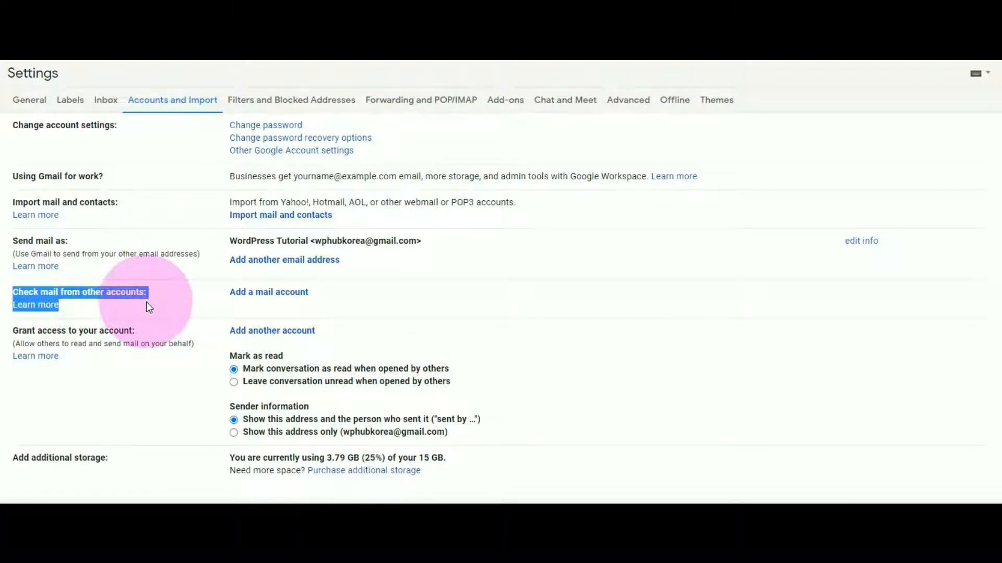
Add the domain's admin address as another Gmail mail account and continue to the POP3 option
left_click(267, 293)
left_click_drag(212, 95, 521, 101)
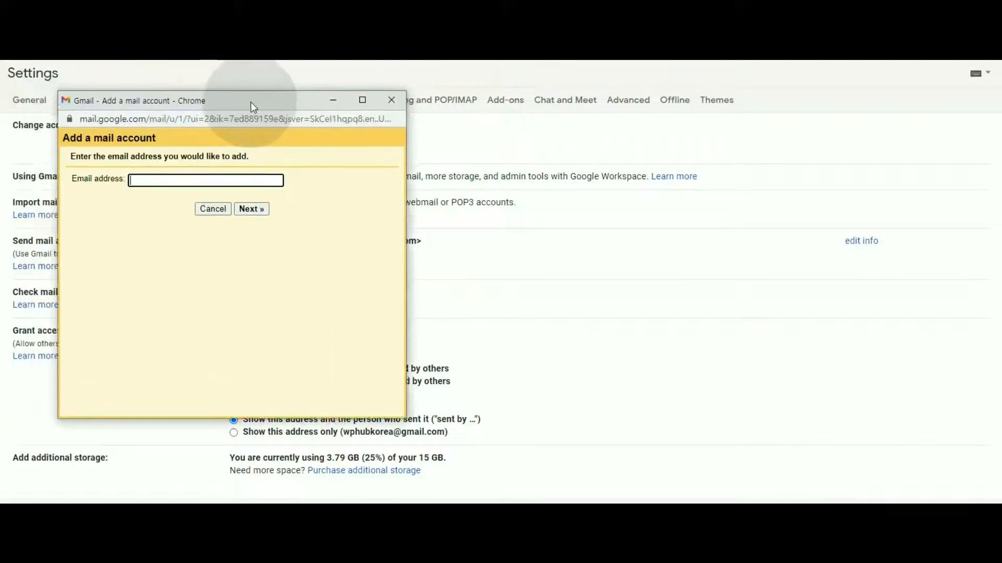
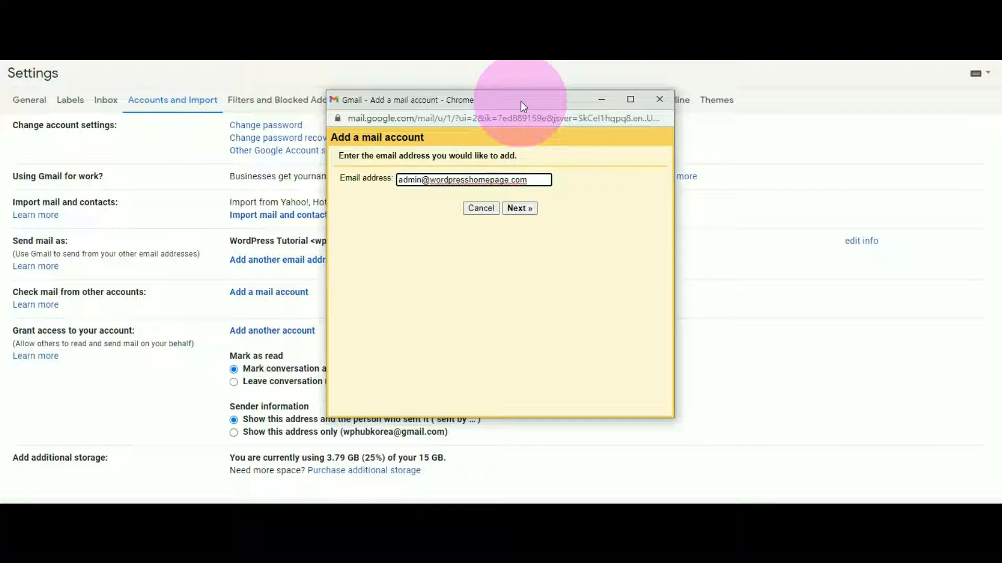
left_click(523, 208)
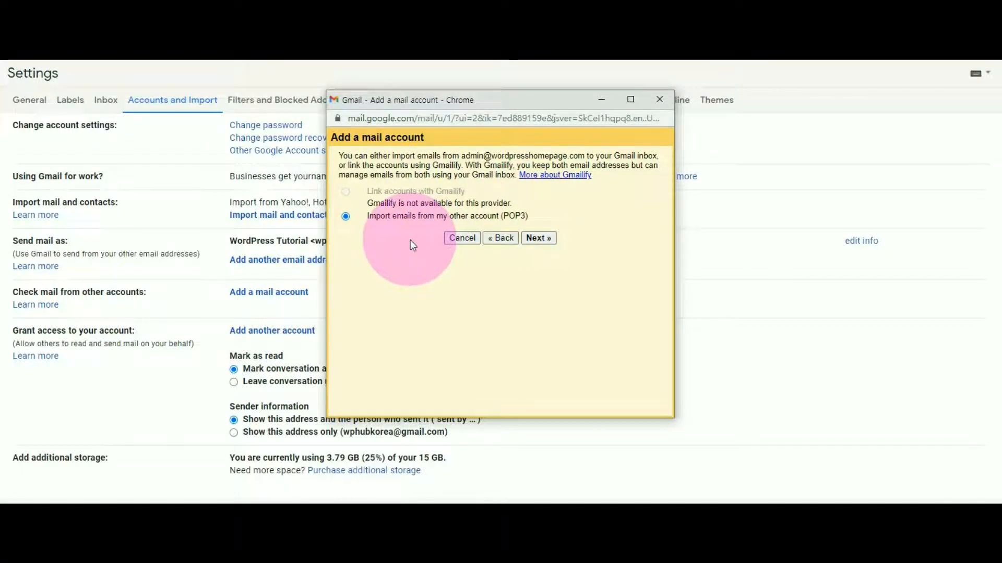
Choose POP3 import with incoming-message labelling and set the username to the full admin address
left_click(535, 228)
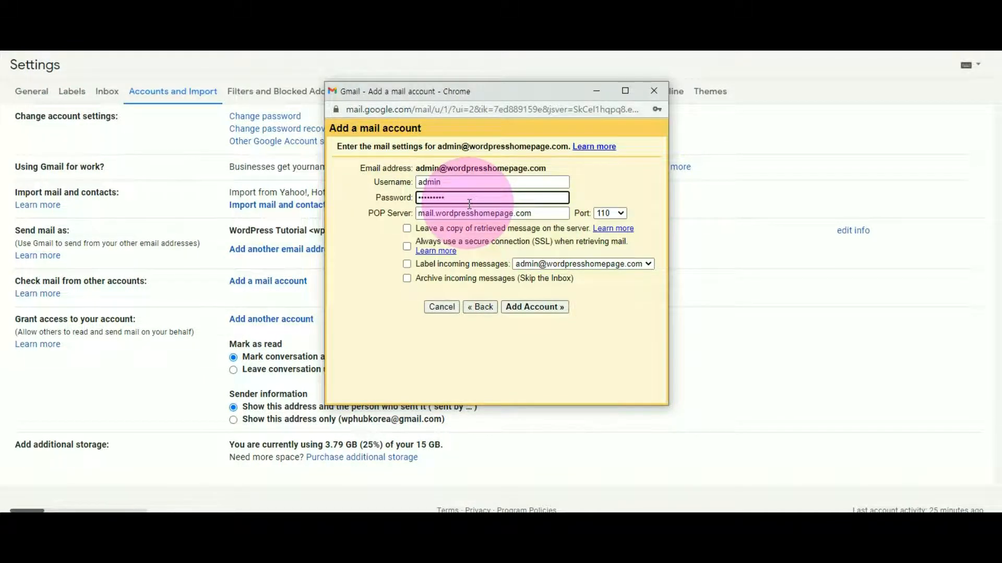
left_click(405, 264)
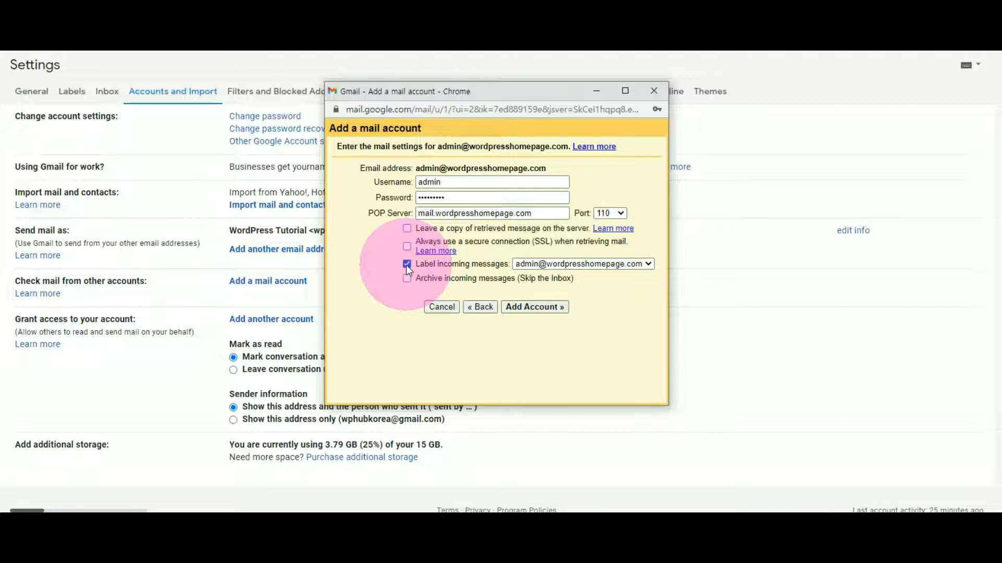
left_click(540, 306)
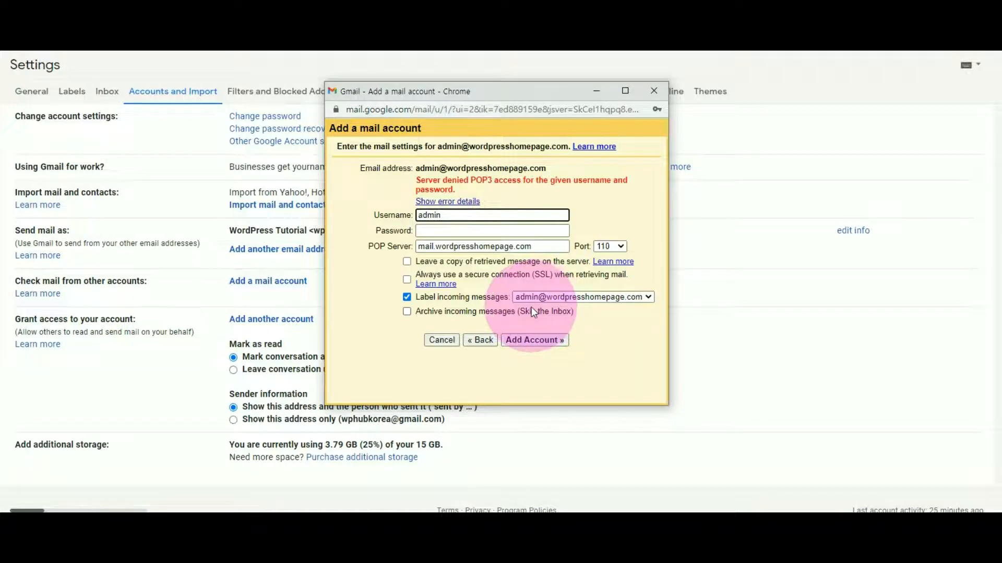
left_click_drag(416, 168, 545, 168)
key("ctrl+c")
left_click_drag(442, 215, 390, 214)
key("ctrl+v")
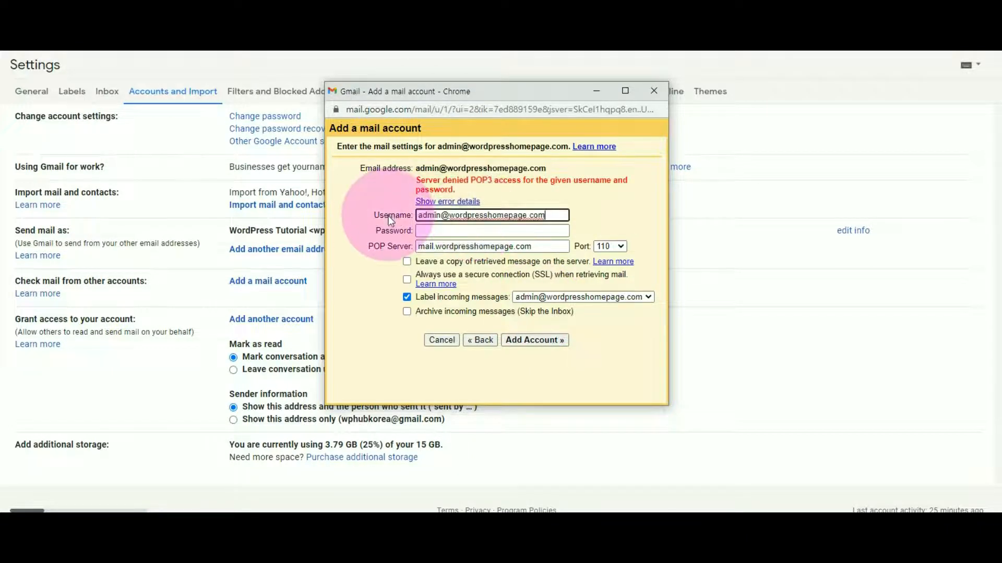
left_click(436, 229)
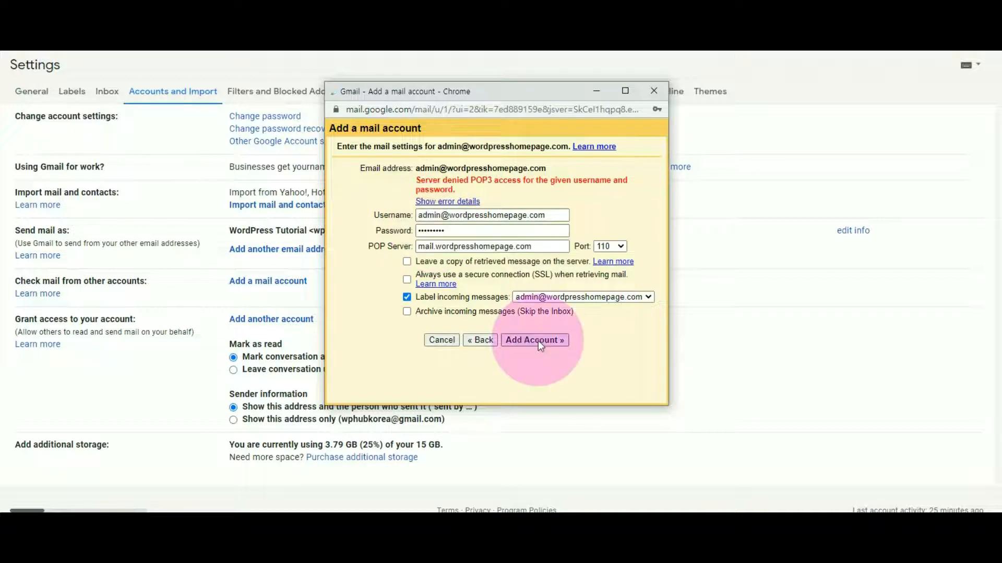
left_click(538, 340)
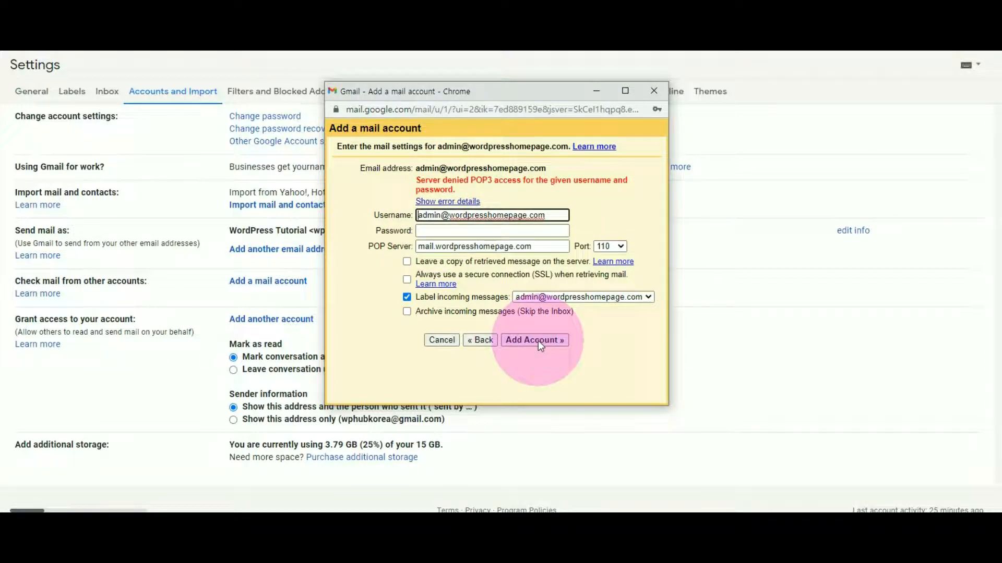
Change the POP server to mw-002.cafe24.com, enter the password, and add the account
left_click_drag(541, 246, 382, 260)
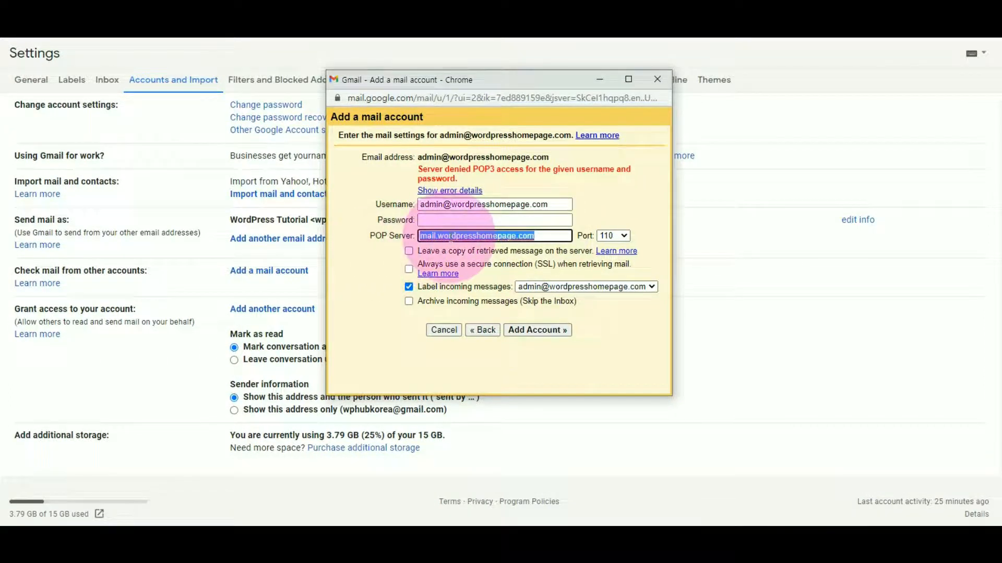
key("ctrl+v")
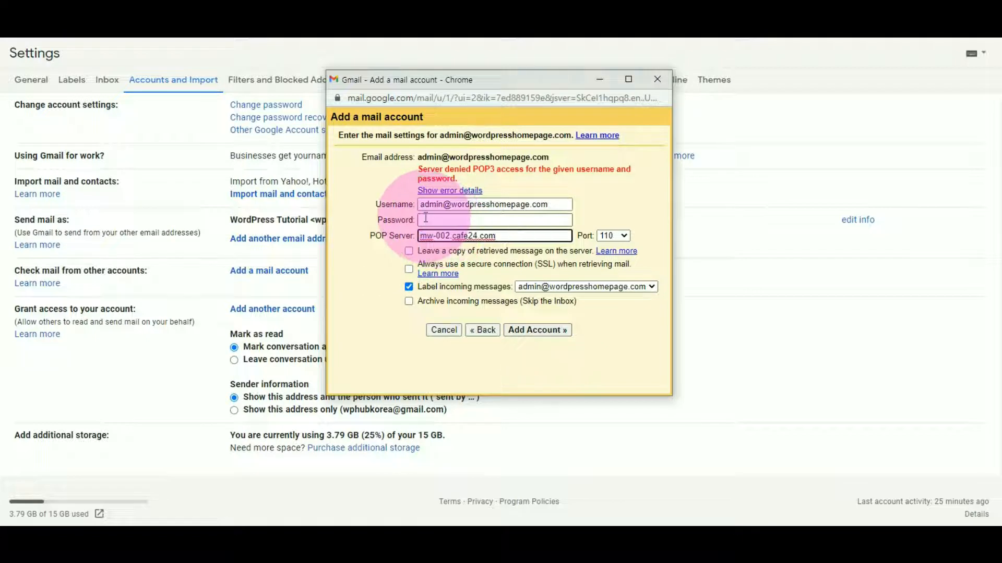
left_click(444, 221)
type("•••••••••")
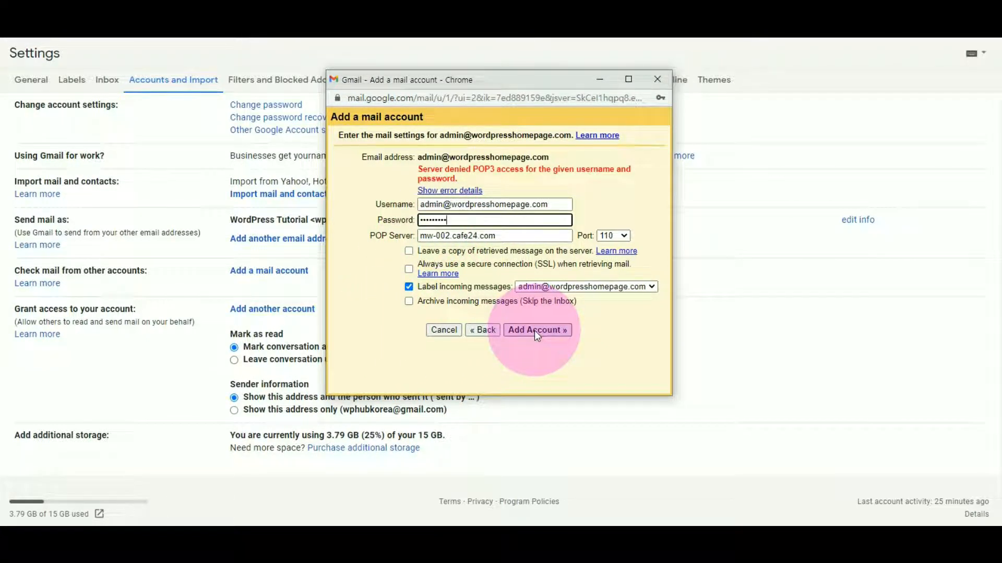
left_click(535, 332)
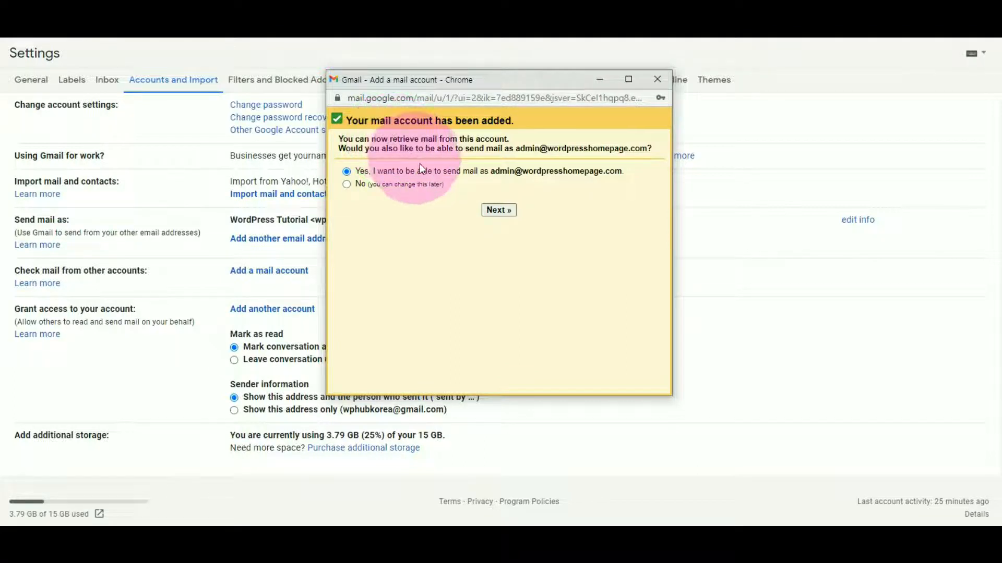
Enable sending as the admin address and try the SMTP settings on port 25
left_click(506, 210)
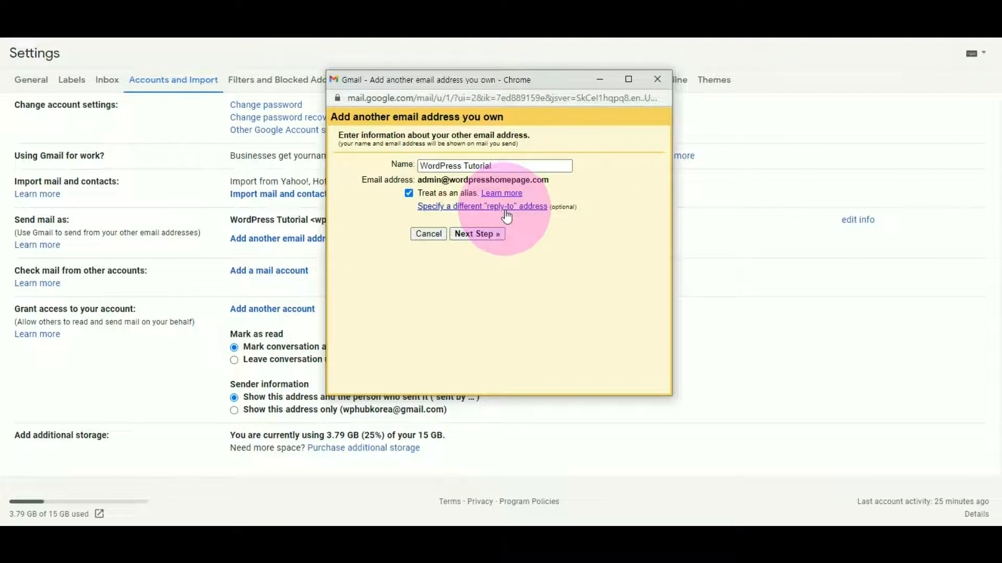
left_click(476, 235)
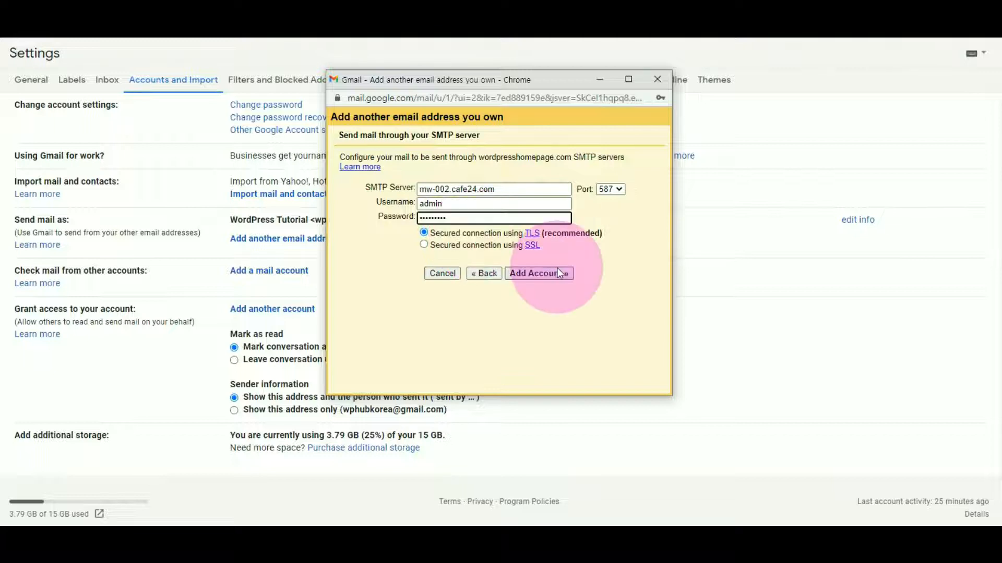
left_click(543, 276)
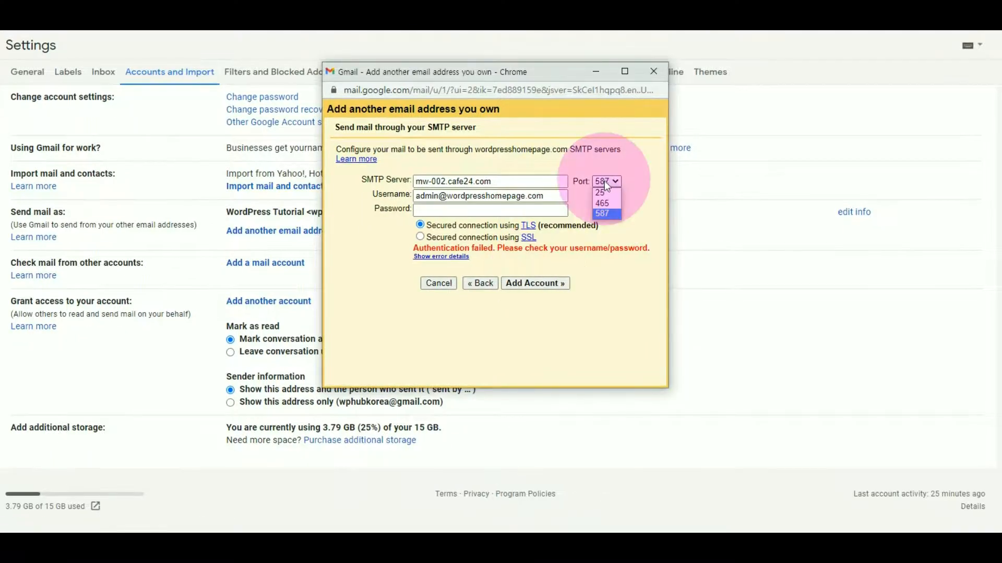
left_click(601, 192)
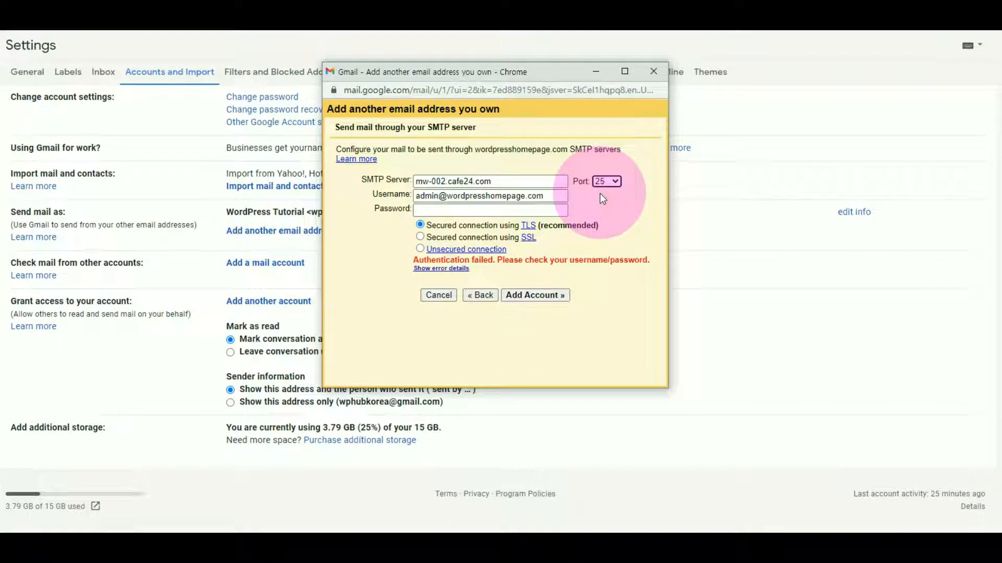
left_click(480, 195)
left_click(548, 295)
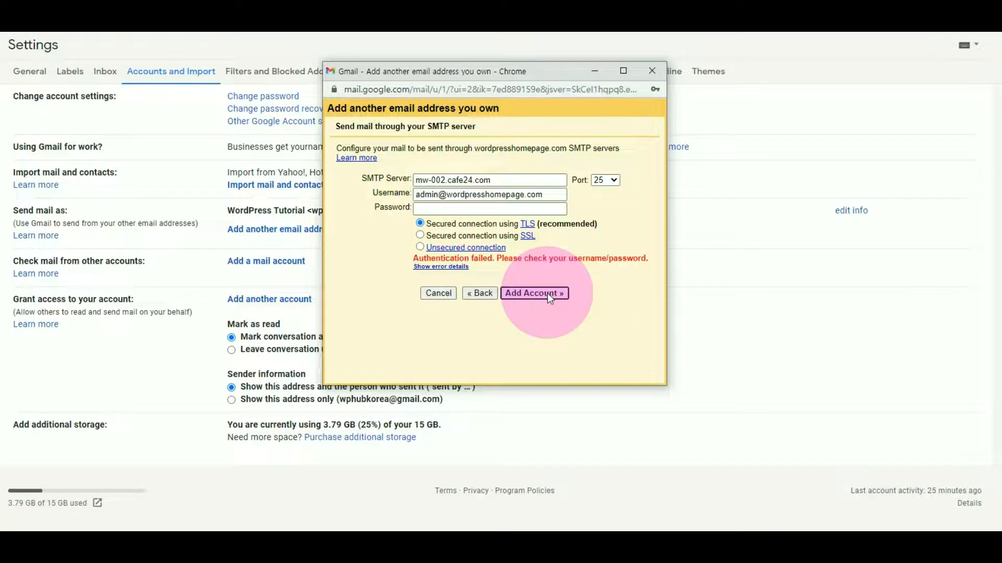
Switch the port 25 connection from SSL to unsecured, re-enter the password and submit
left_click(420, 235)
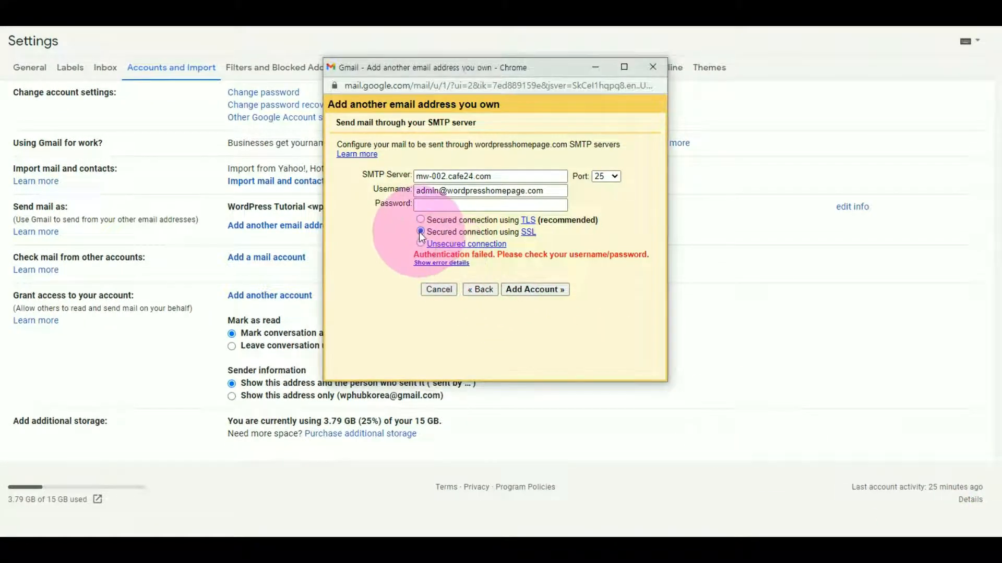
left_click(534, 290)
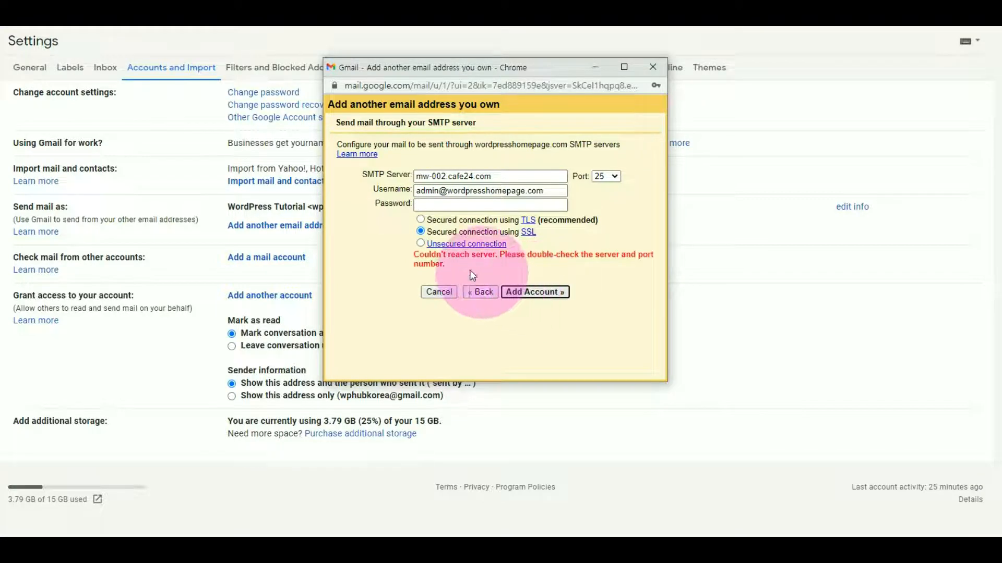
left_click(421, 244)
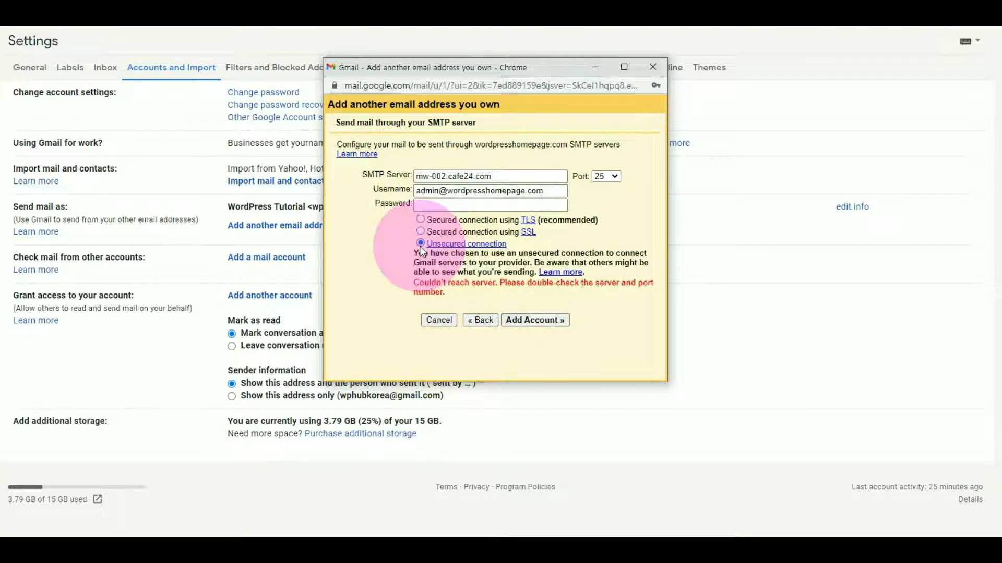
left_click(435, 204)
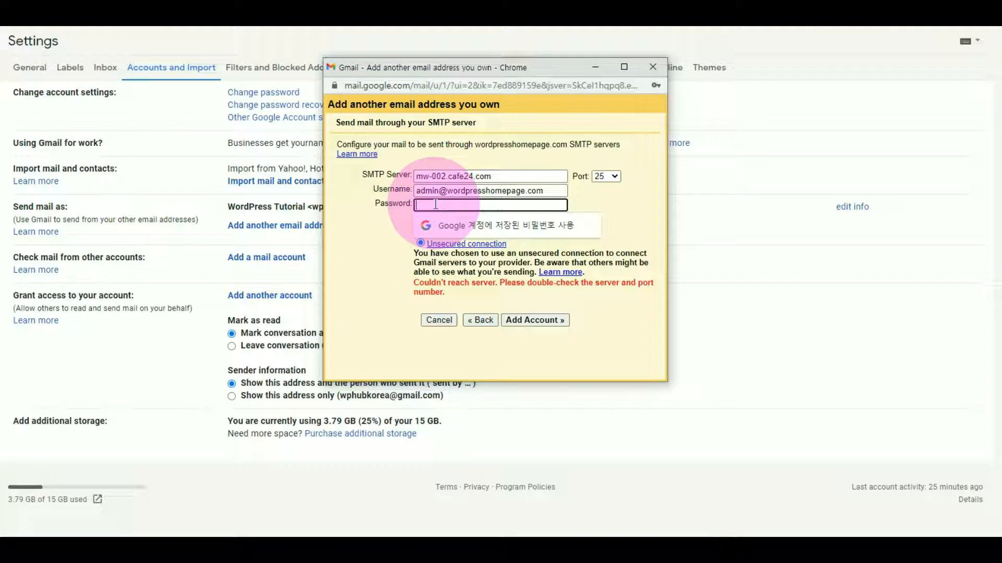
type("*********")
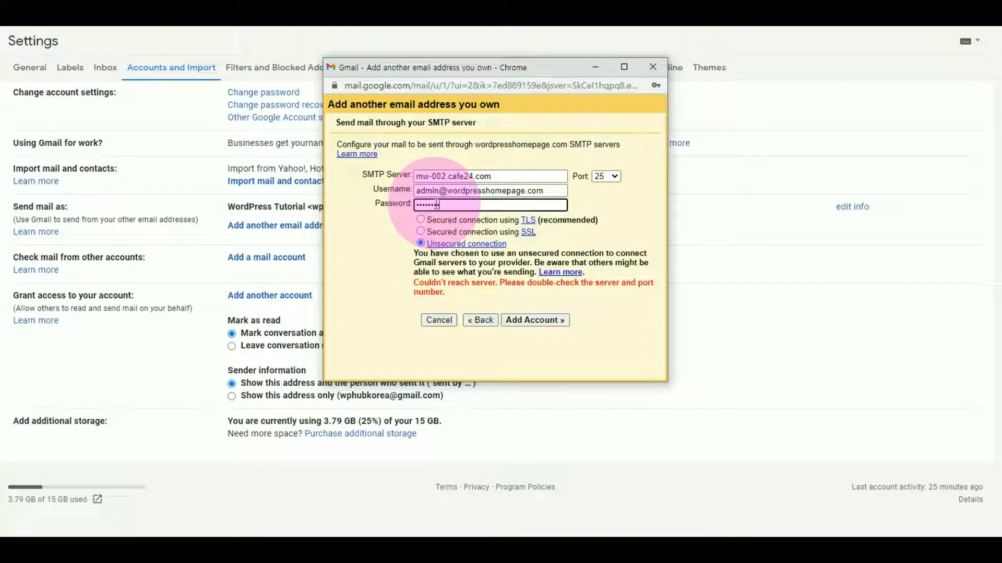
left_click(543, 319)
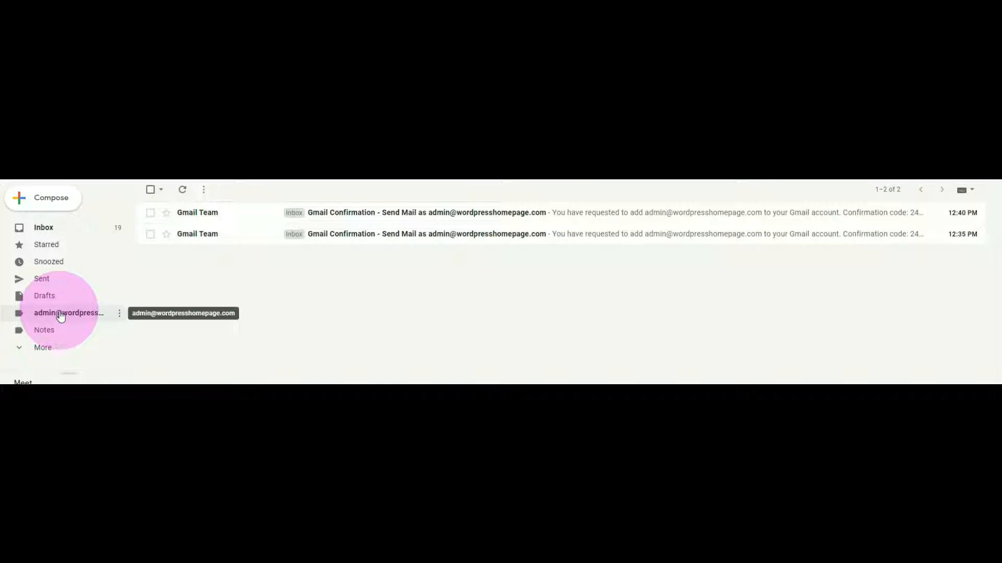
Open the Send Mail as confirmation email and confirm the domain admin address via its link
left_click(383, 212)
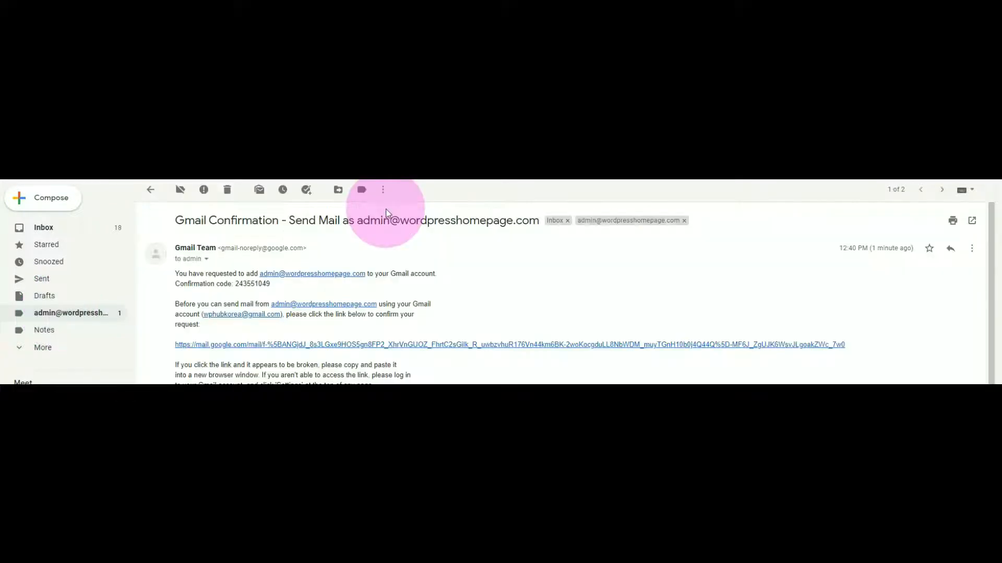
left_click(458, 345)
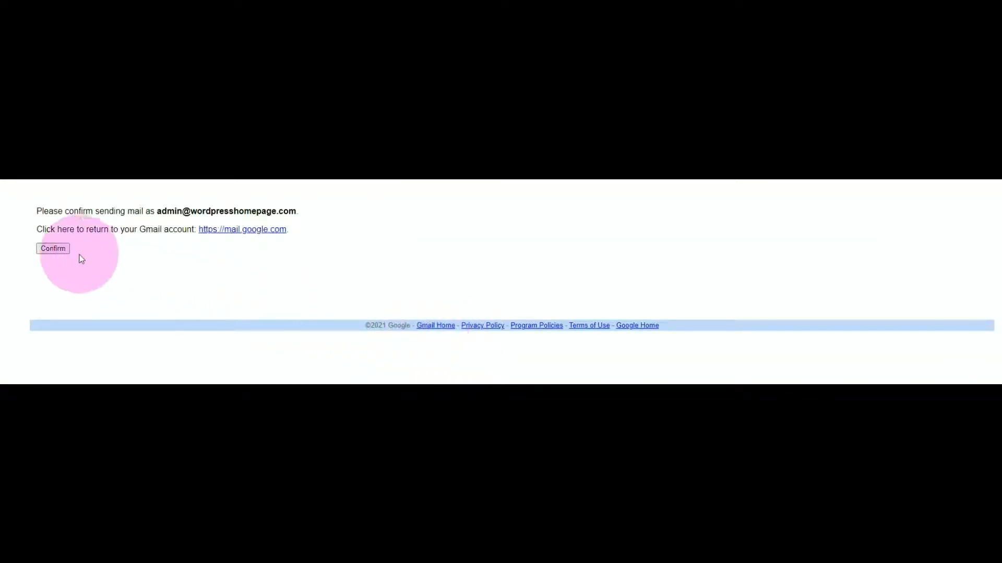
left_click(59, 251)
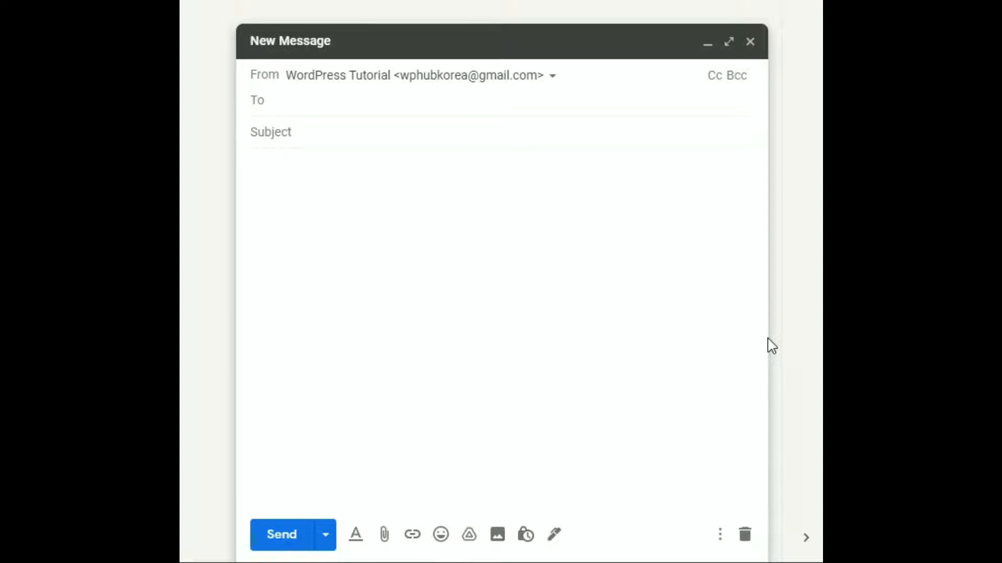
Pick the domain admin address as the new message's From sender
left_click(551, 76)
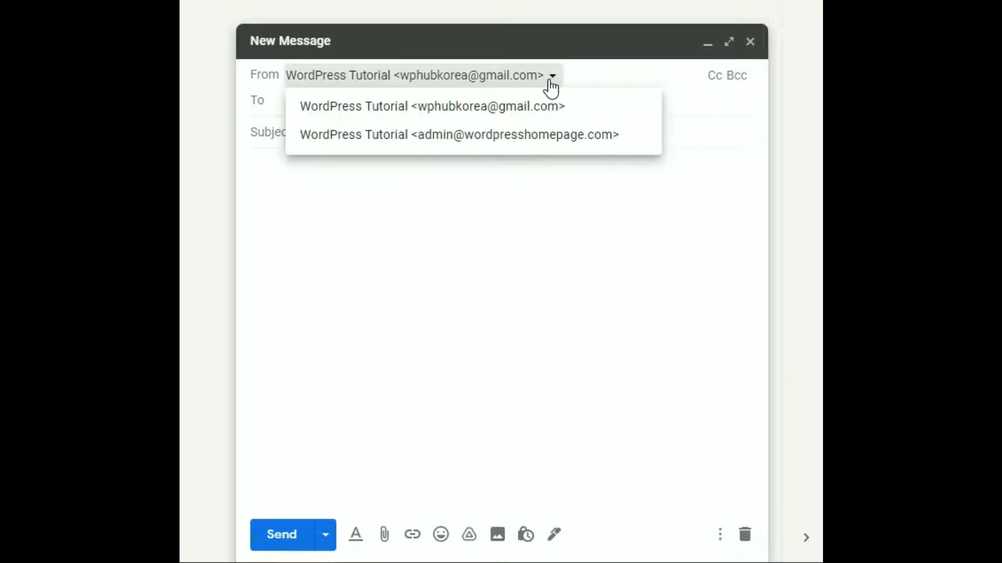
left_click(489, 137)
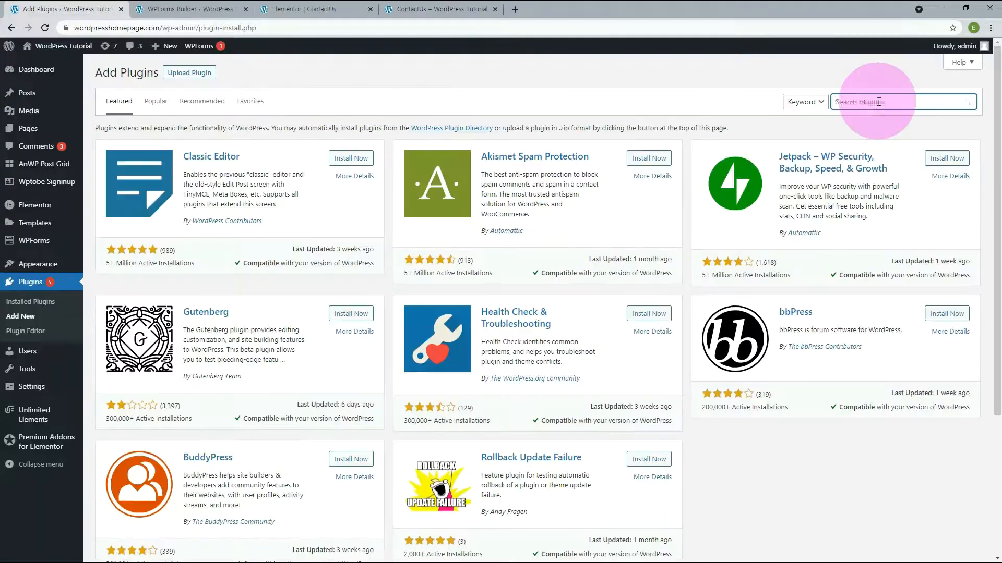
Search for 'contact form', then install and activate the Contact Form 7 plugin
type("contact form")
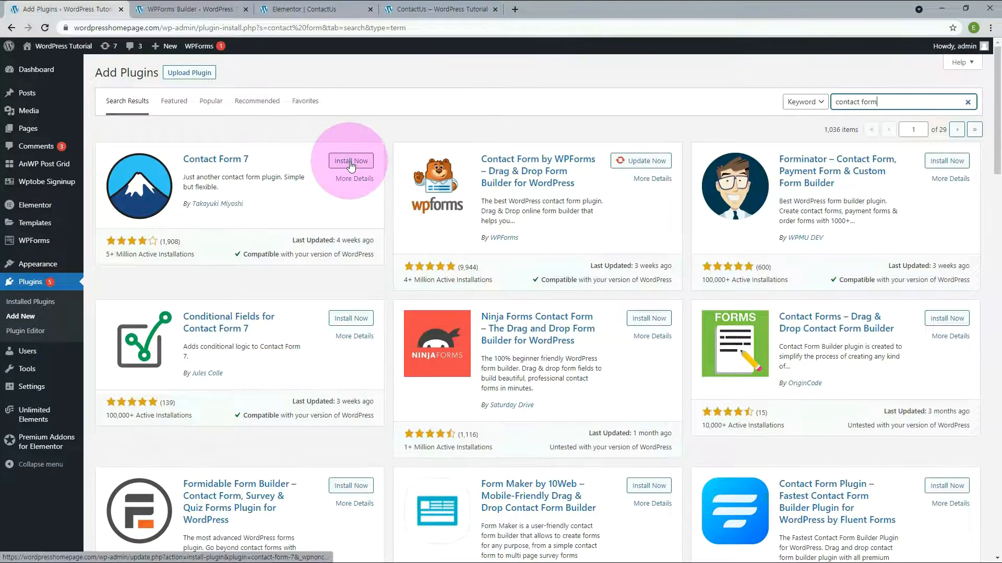
left_click(350, 162)
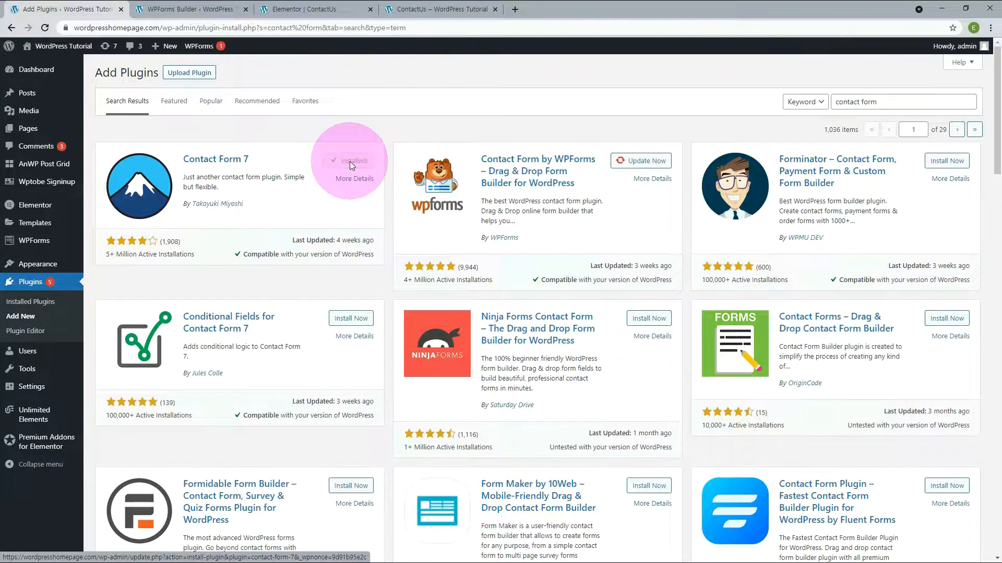
left_click(350, 161)
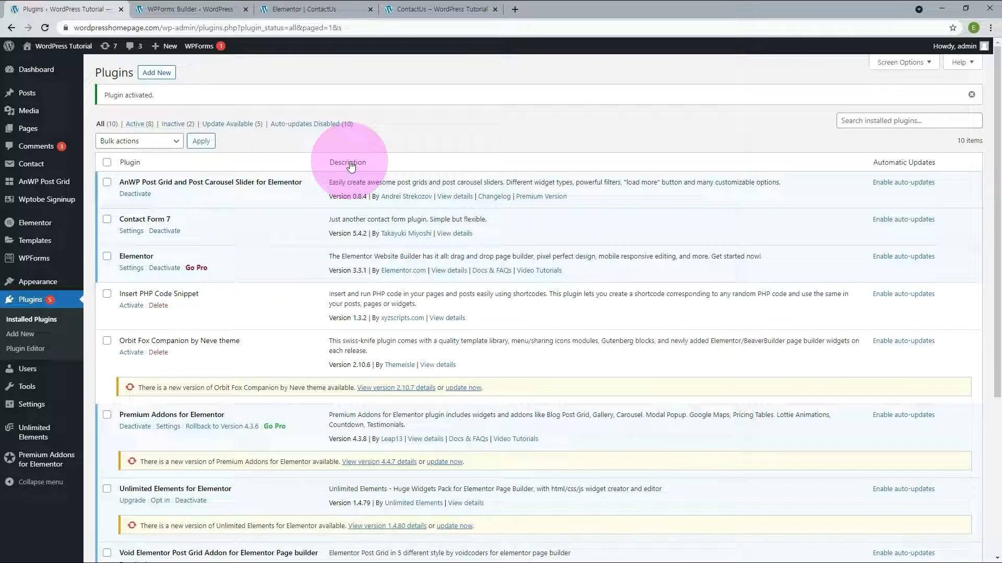
Remove the old form widget from the ContactUs page's right column in Elementor
left_click(302, 9)
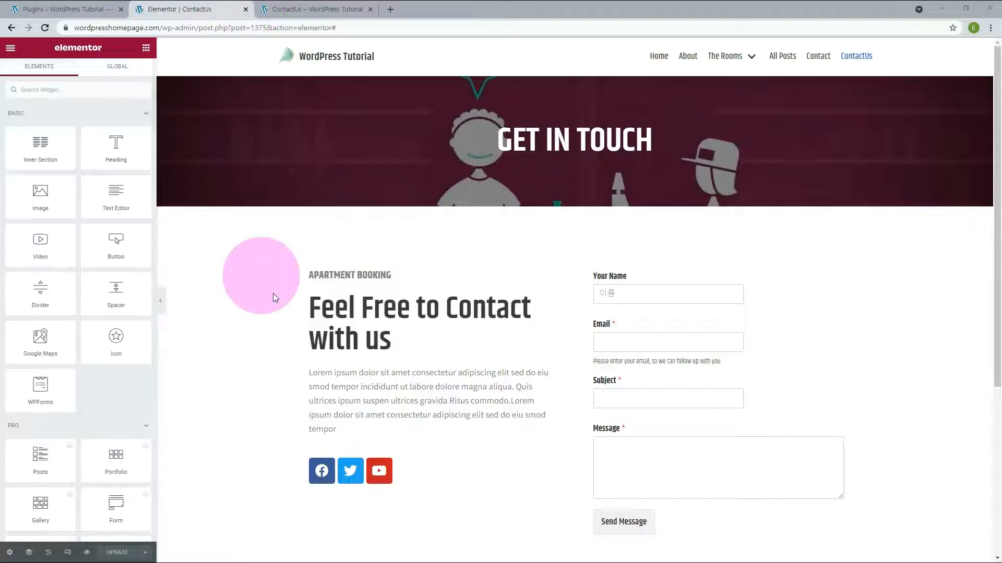
right_click(569, 201)
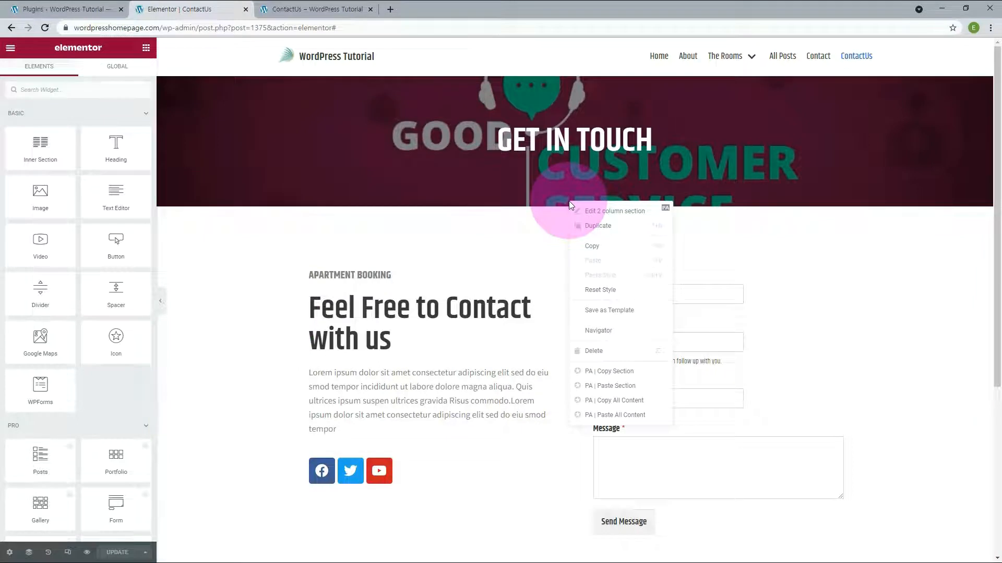
left_click(586, 228)
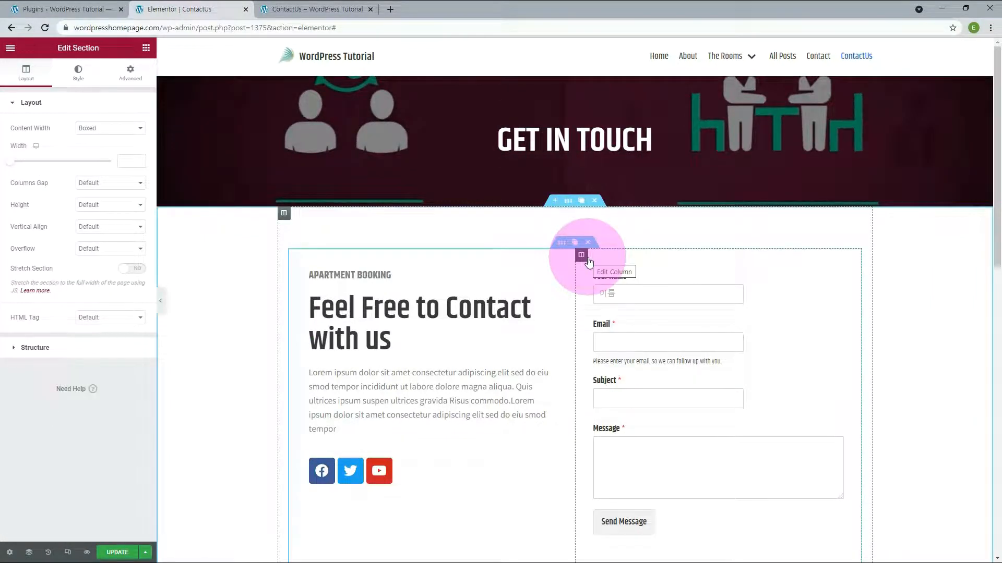
scroll(848, 198, "down", 2)
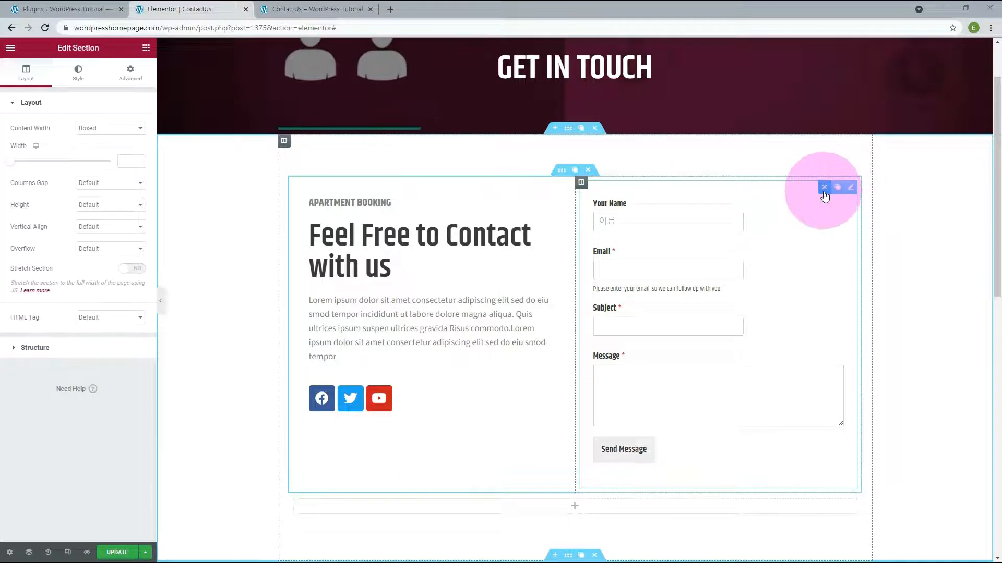
left_click(824, 189)
left_click(753, 259)
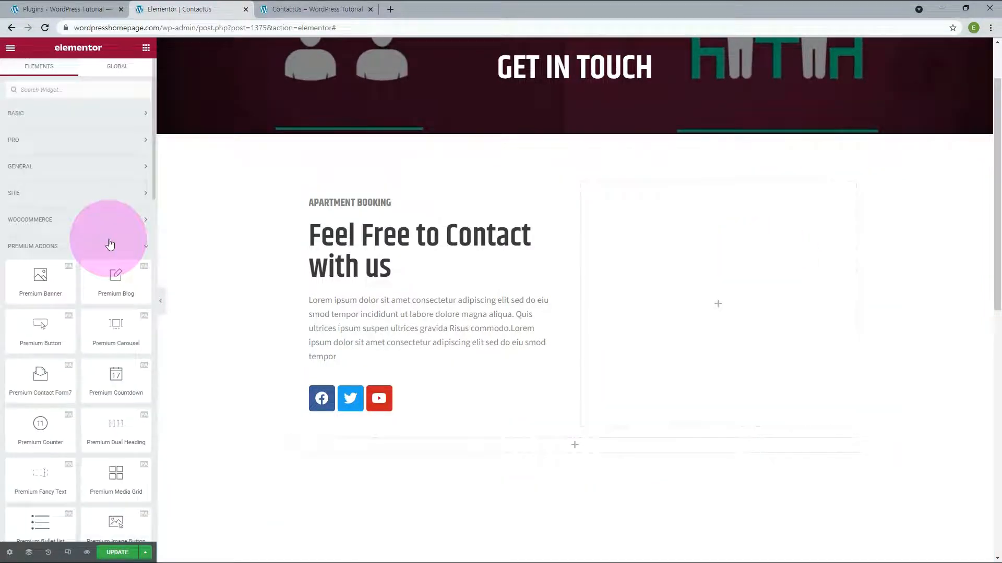
Add a Premium Contact Form7 widget showing Contact form 1 and update the page
left_click_drag(41, 374, 738, 314)
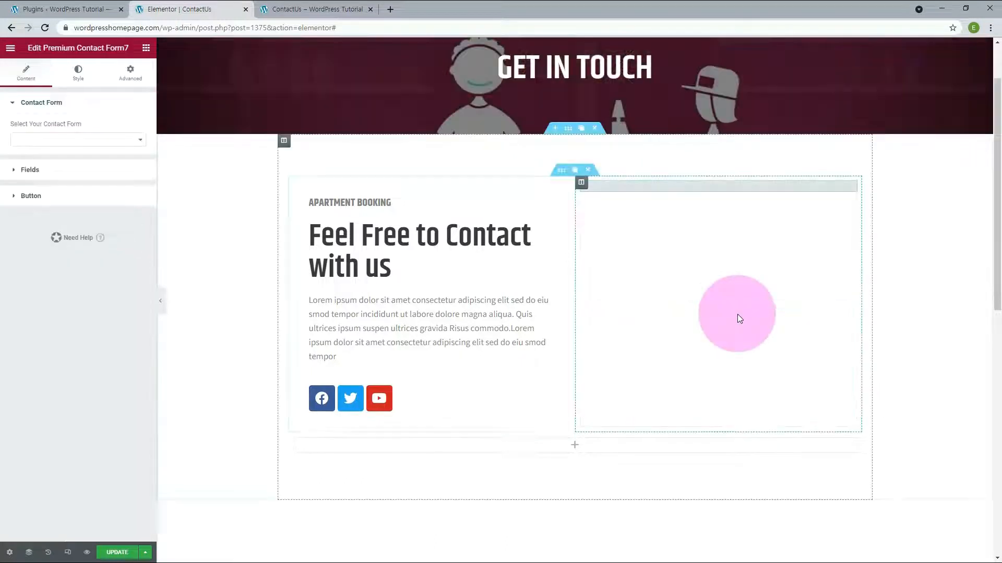
left_click(141, 140)
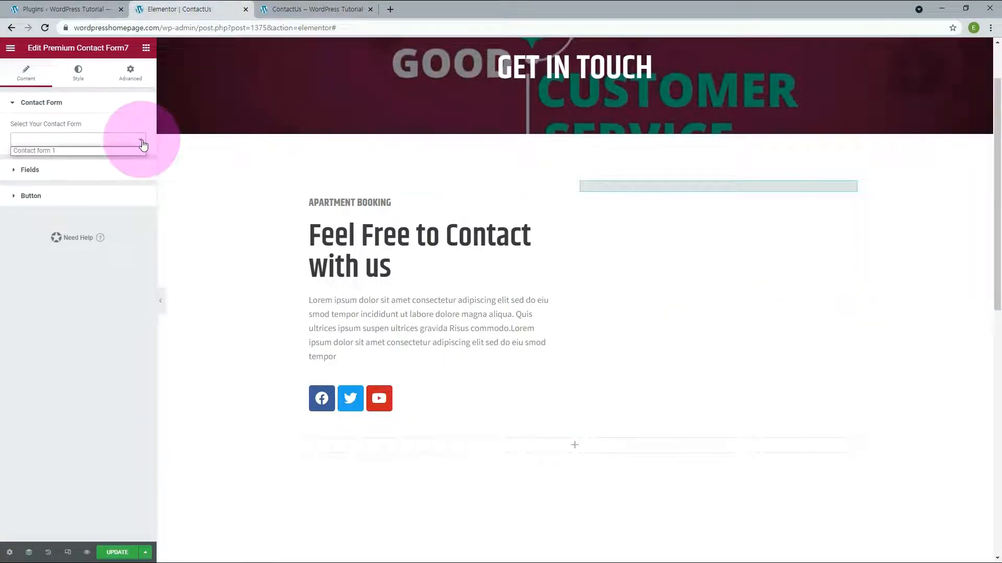
left_click(58, 152)
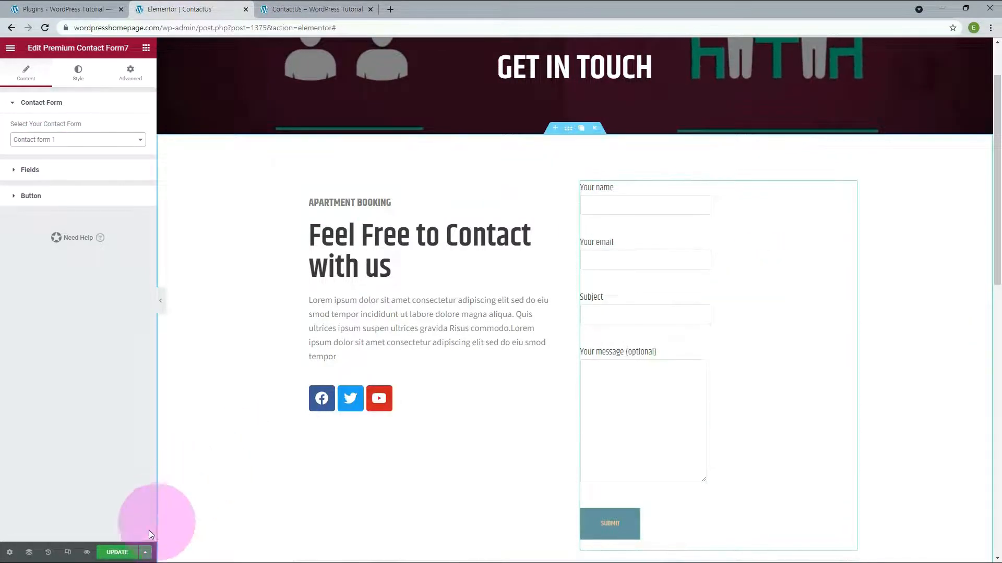
left_click(119, 553)
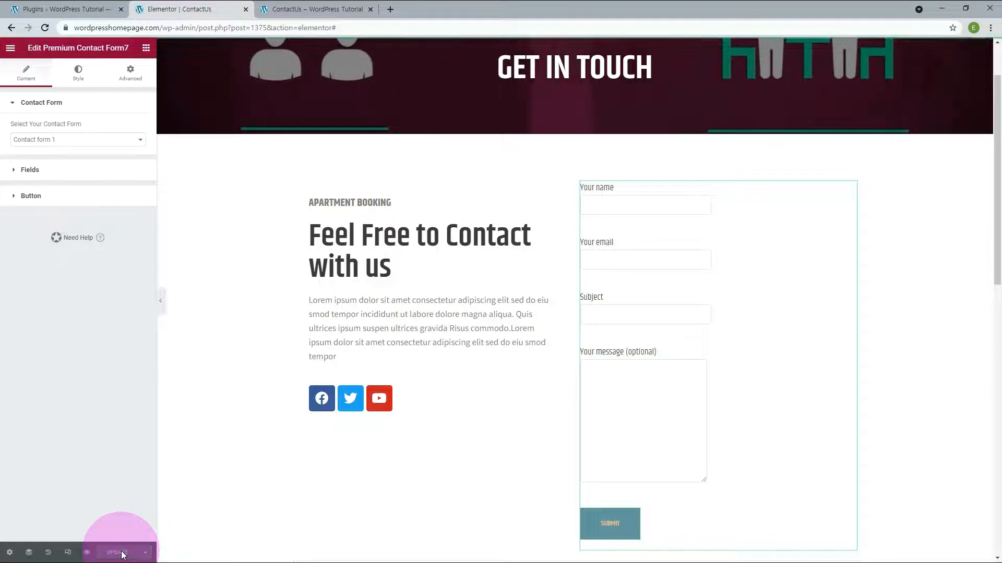
left_click(299, 11)
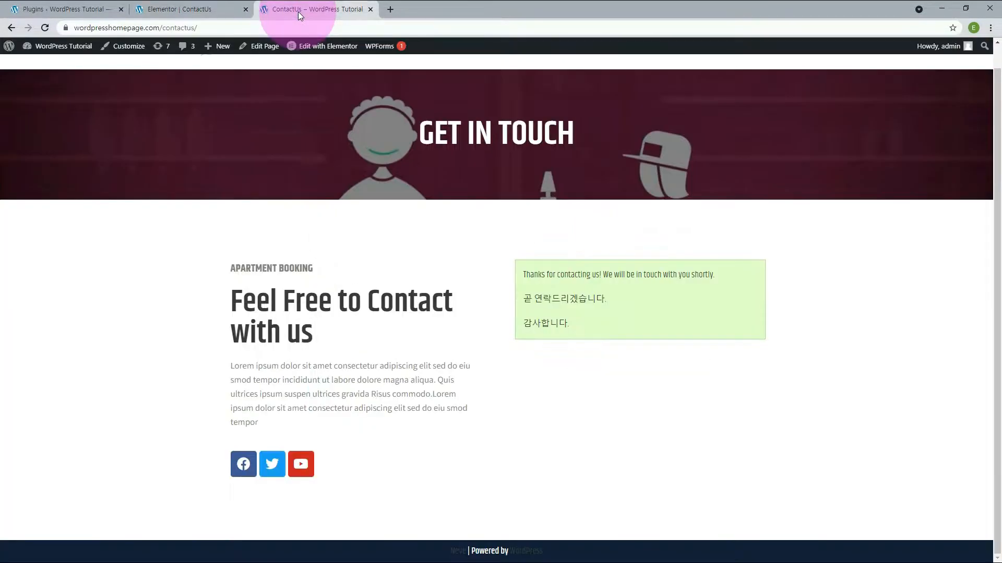
Reload the live ContactUs page to confirm the Contact Form 7 fields and Submit button
left_click(45, 27)
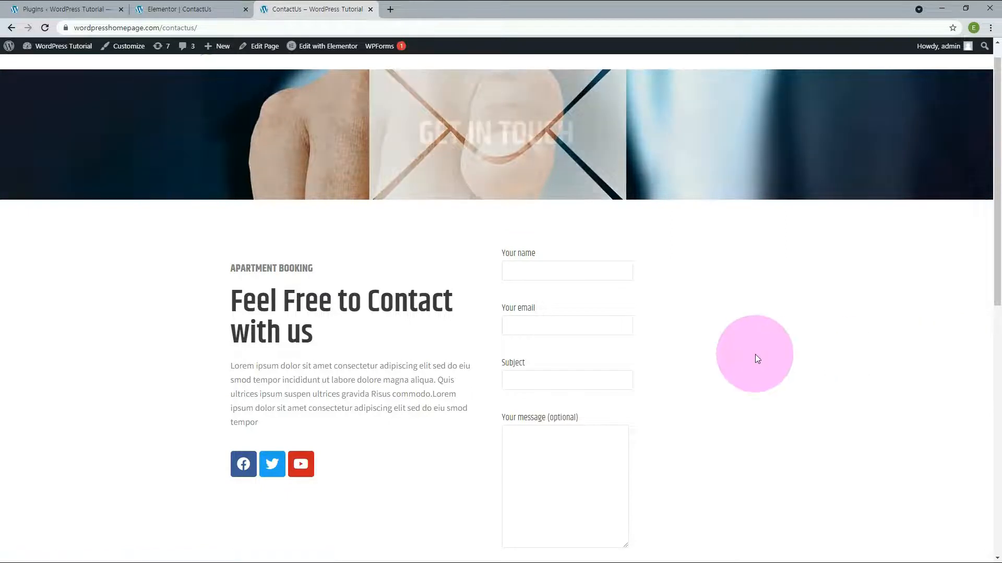
scroll(756, 355, "down", 2)
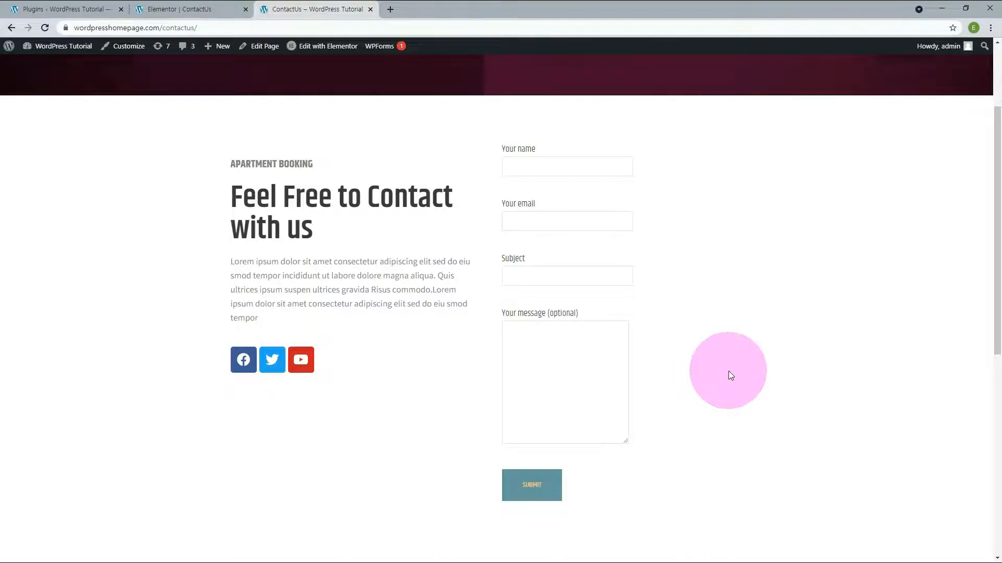
left_click(85, 14)
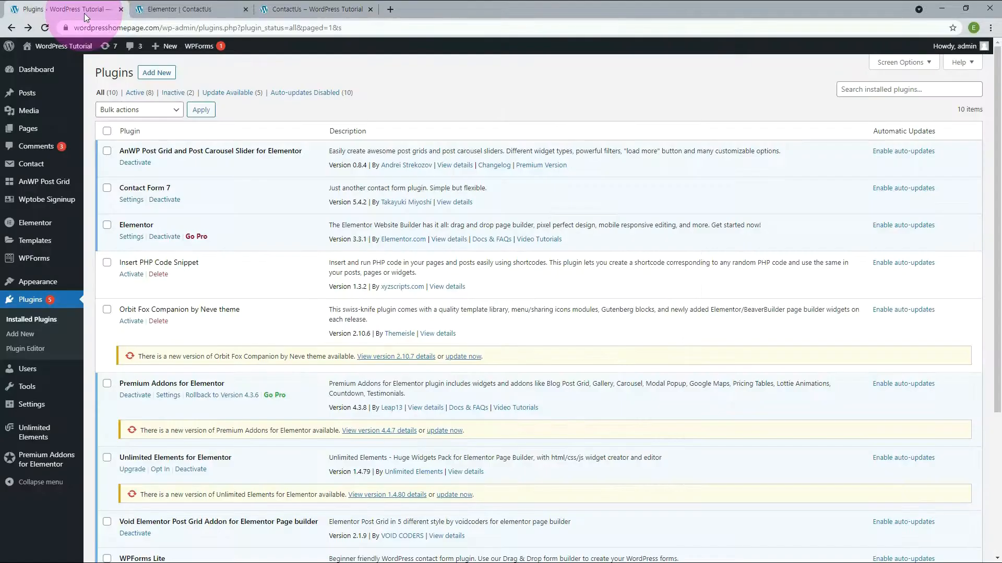
Set Contact form 1's mail To and From to the site's admin mailbox, save, and add it to WPForms recipients
left_click(29, 167)
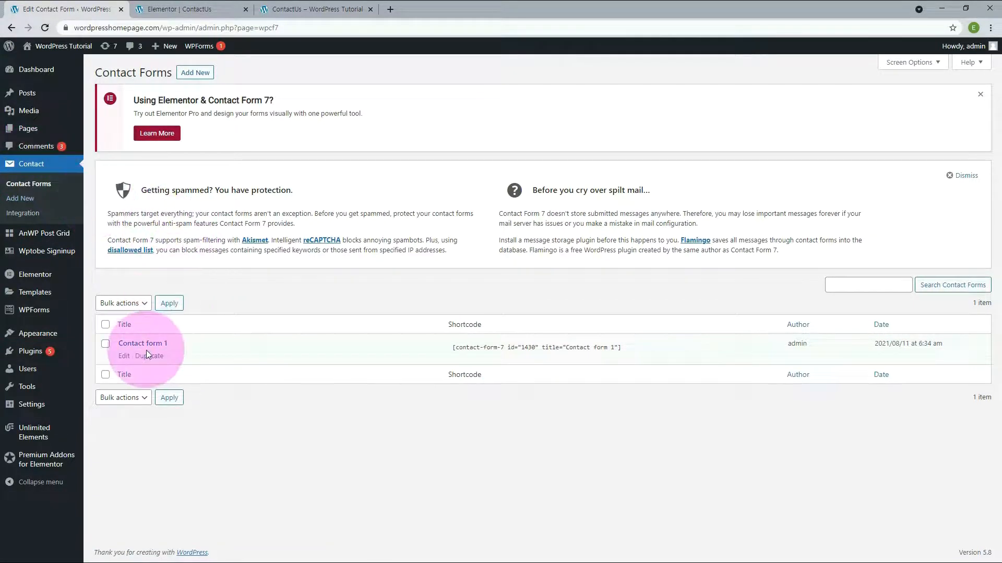
left_click(146, 348)
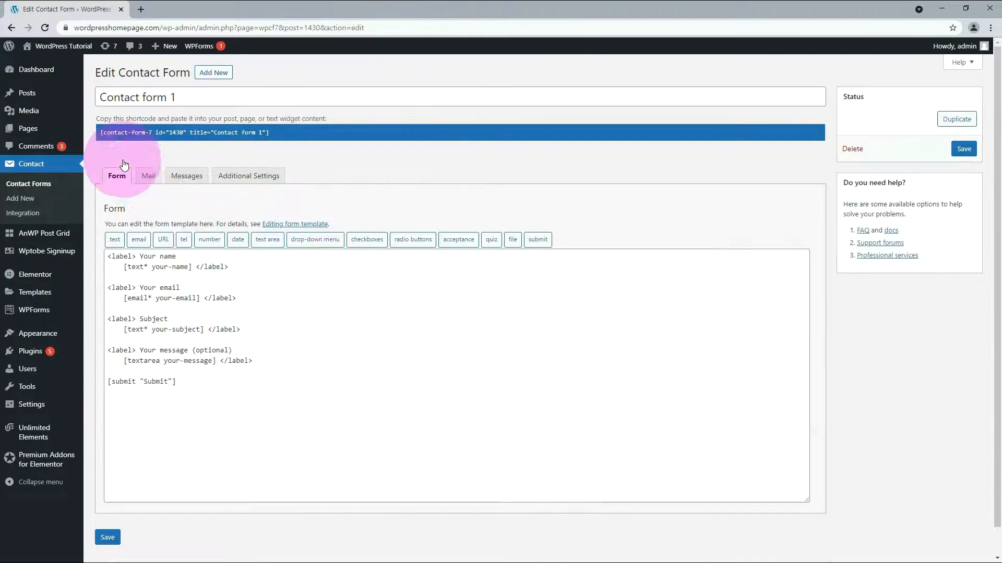
left_click(148, 178)
triple_click(313, 272)
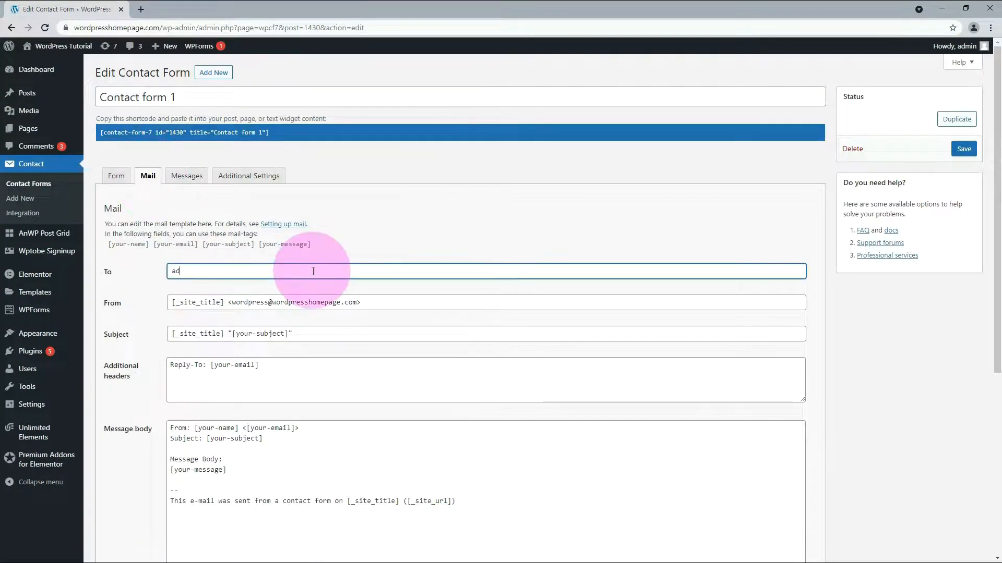
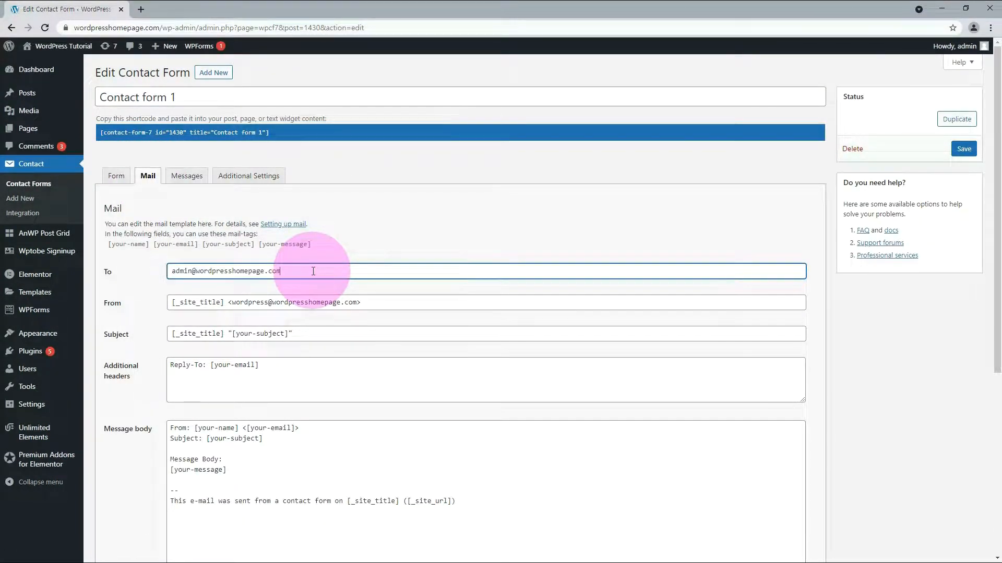
double_click(246, 303)
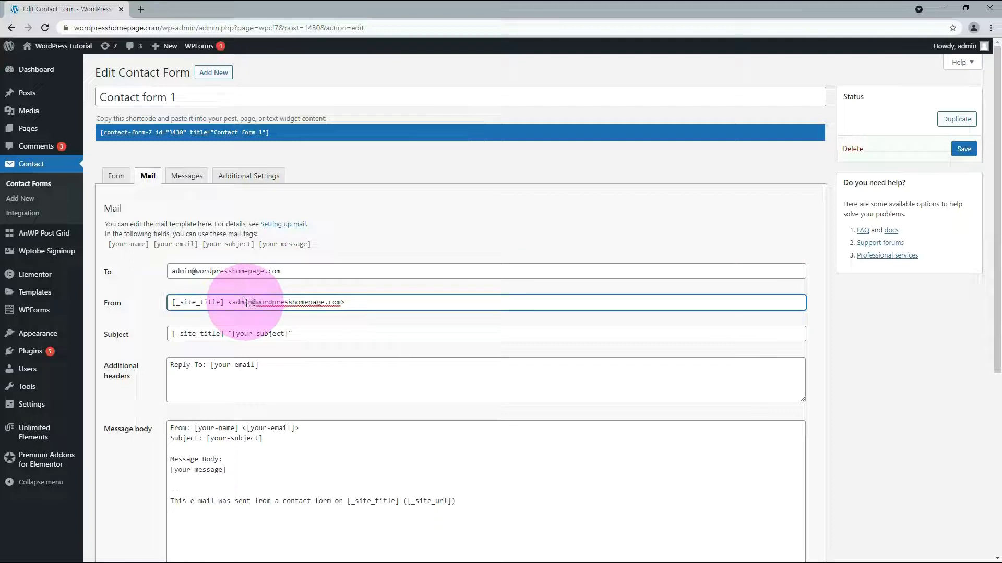
left_click(964, 150)
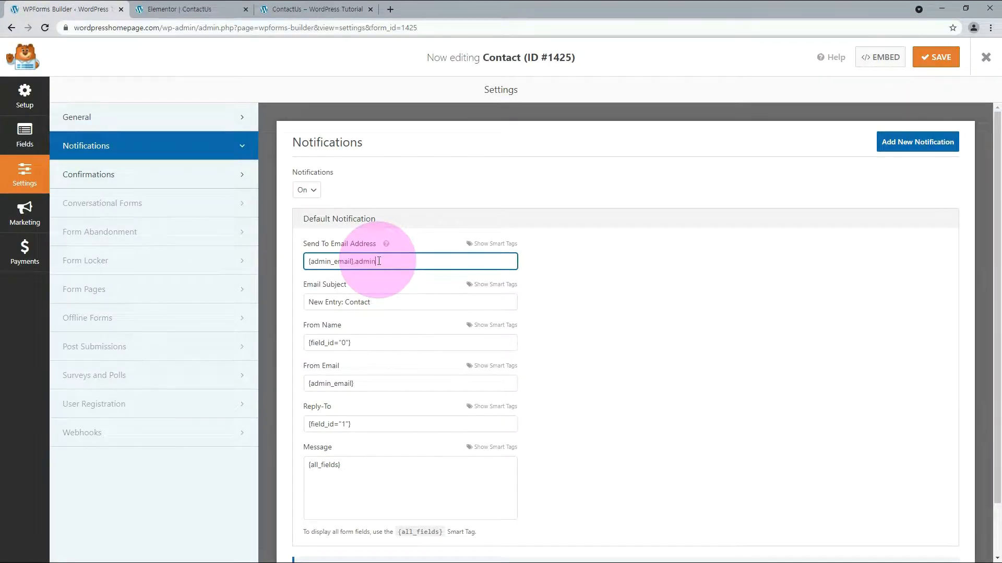
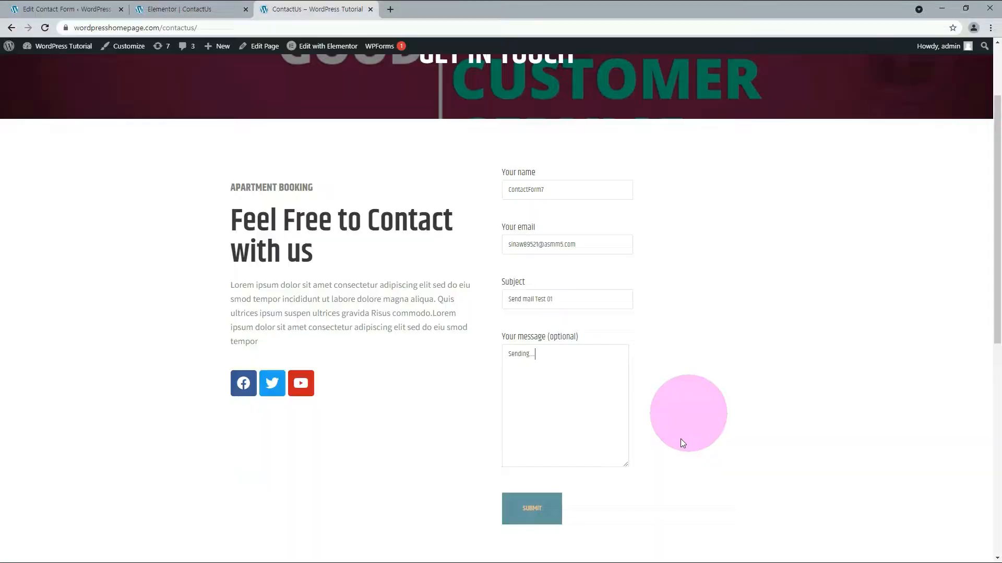
Send the Contact Form 7 and WPForms test messages, fetching new admin mail in Gmail
left_click(523, 517)
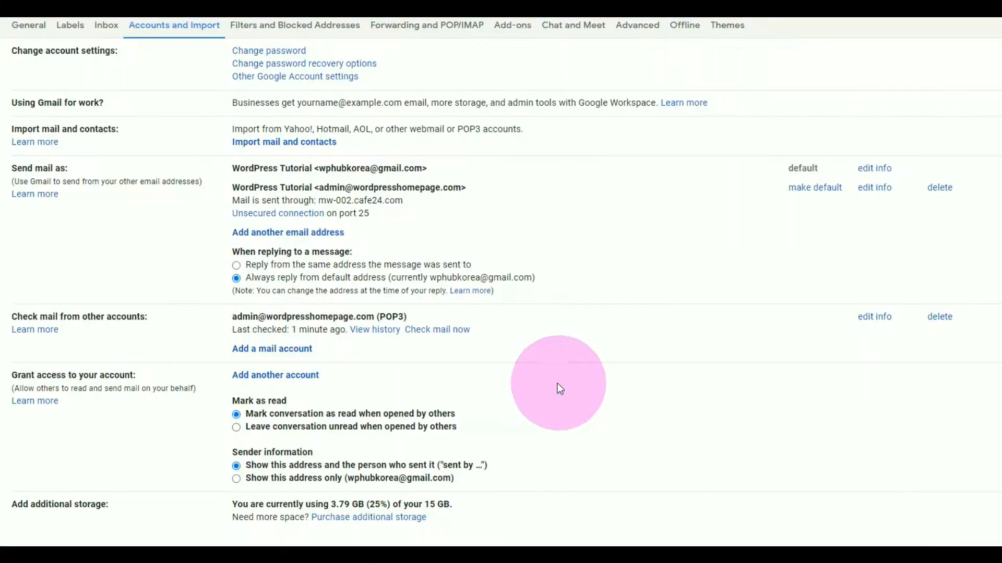
left_click(449, 335)
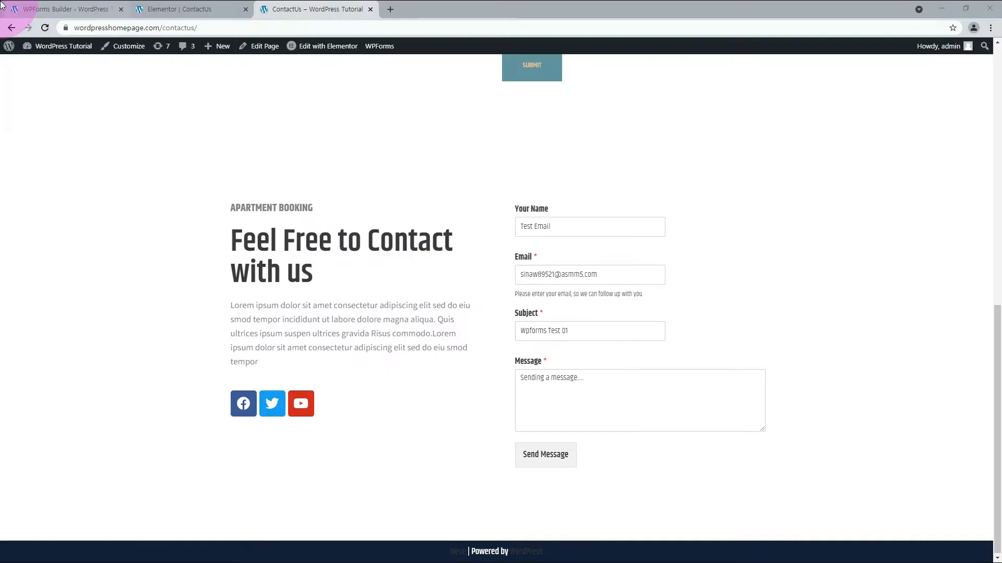
left_click(562, 456)
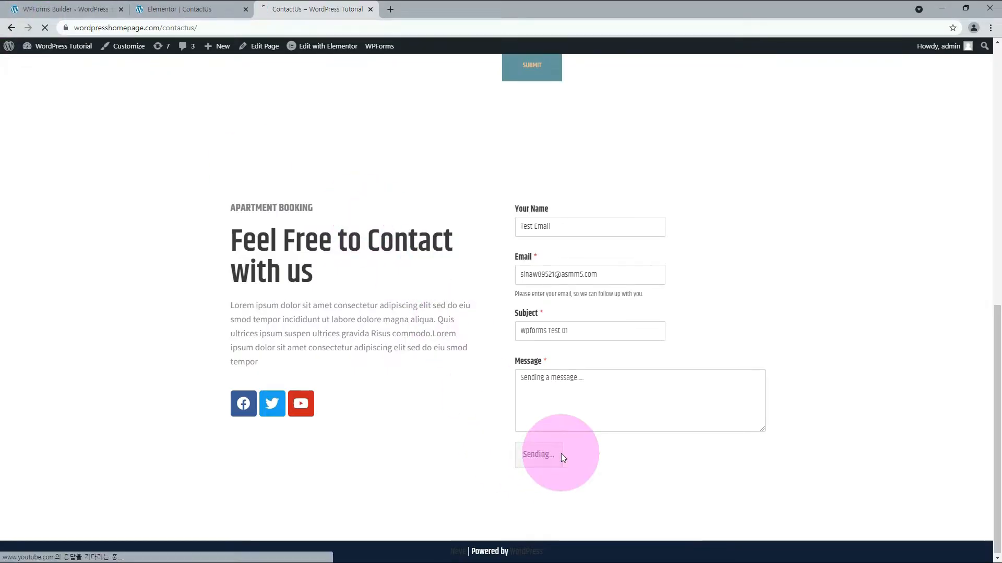